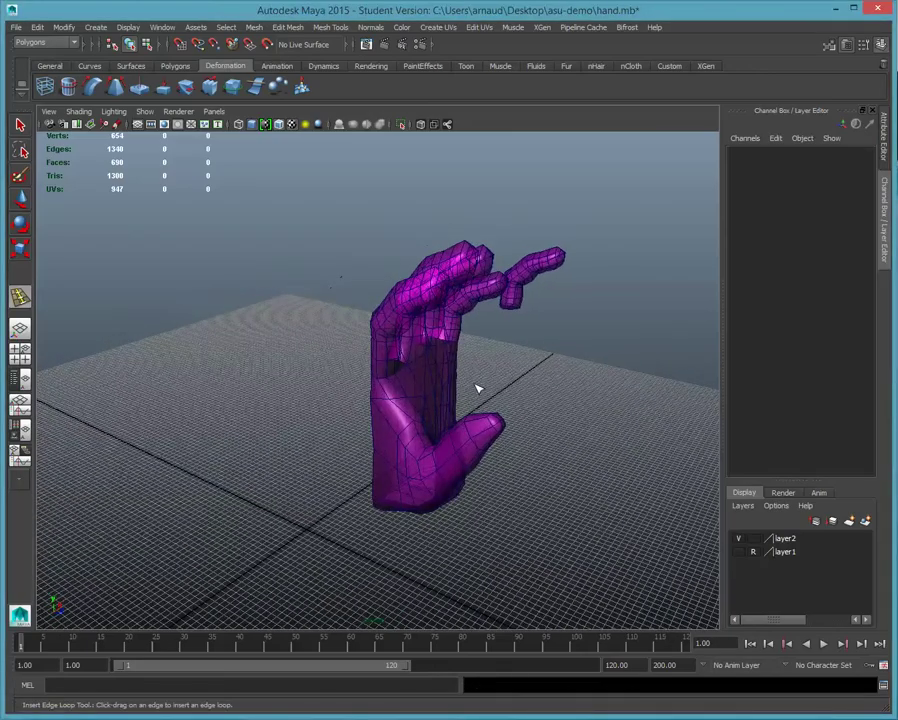
# In vertex mode, select the row of five vertices running across the upper palm of the hand.
pyautogui.scroll(6, 457, 400)
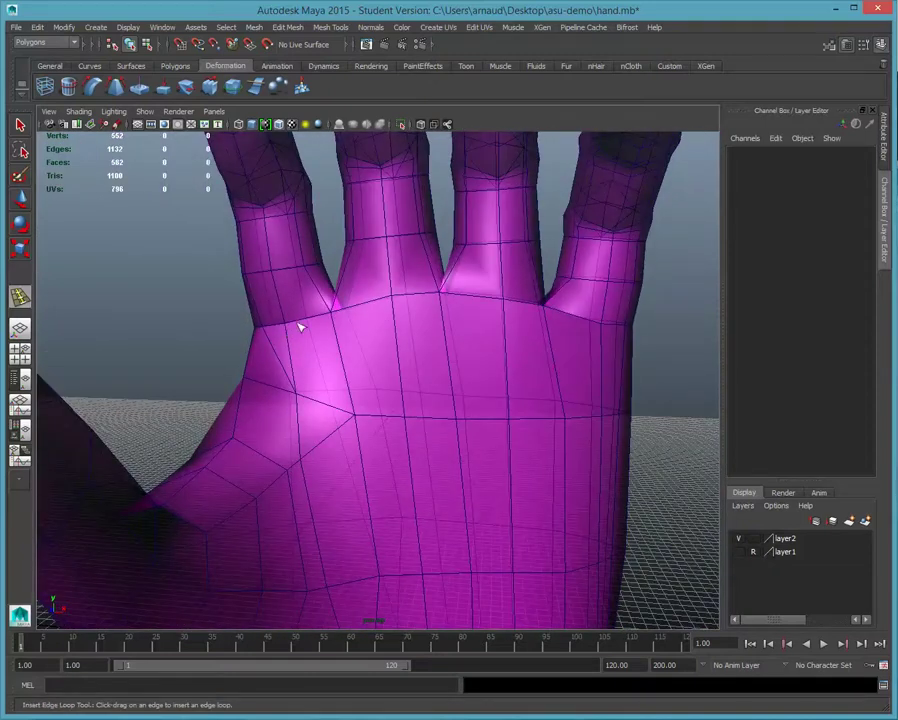
pyautogui.keyDown('alt'); pyautogui.moveTo(289, 319); pyautogui.dragTo(345, 314); pyautogui.keyUp('alt')
pyautogui.scroll(-5, 345, 314)
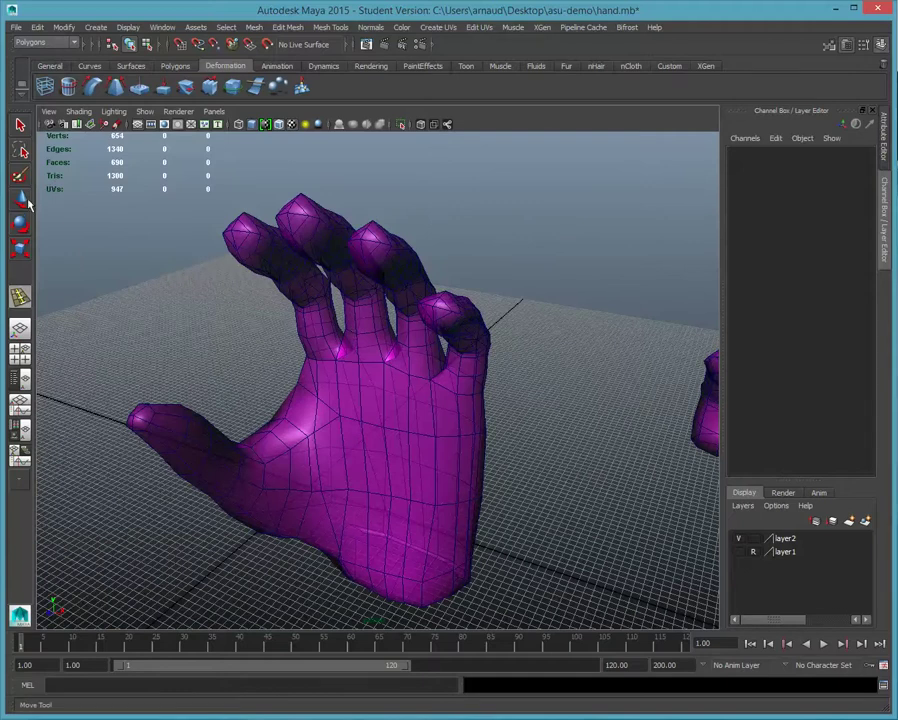
pyautogui.click(28, 203)
pyautogui.keyDown('alt'); pyautogui.moveTo(250, 388); pyautogui.dragTo(280, 378); pyautogui.keyUp('alt')
pyautogui.moveTo(407, 410); pyautogui.dragTo(366, 412, button='right')
pyautogui.click(363, 409)
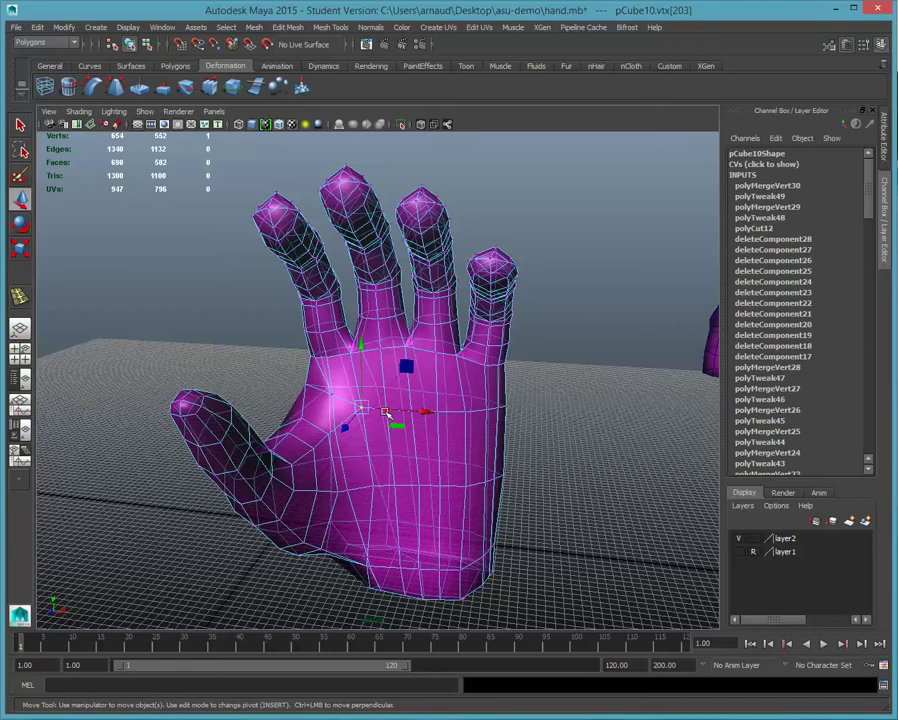
pyautogui.keyDown('shift'); pyautogui.click(385, 413); pyautogui.keyUp('shift')
pyautogui.click(413, 411)
pyautogui.scroll(5, 427, 425)
pyautogui.keyDown('shift'); pyautogui.click(492, 440); pyautogui.keyUp('shift')
pyautogui.keyDown('shift'); pyautogui.click(543, 441); pyautogui.keyUp('shift')
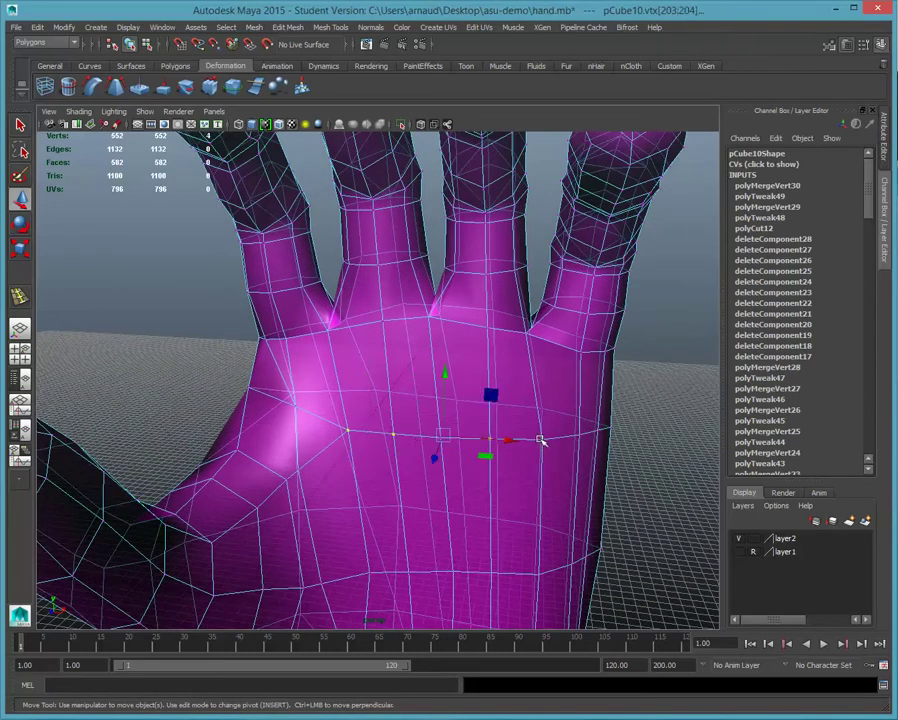
pyautogui.click(441, 438)
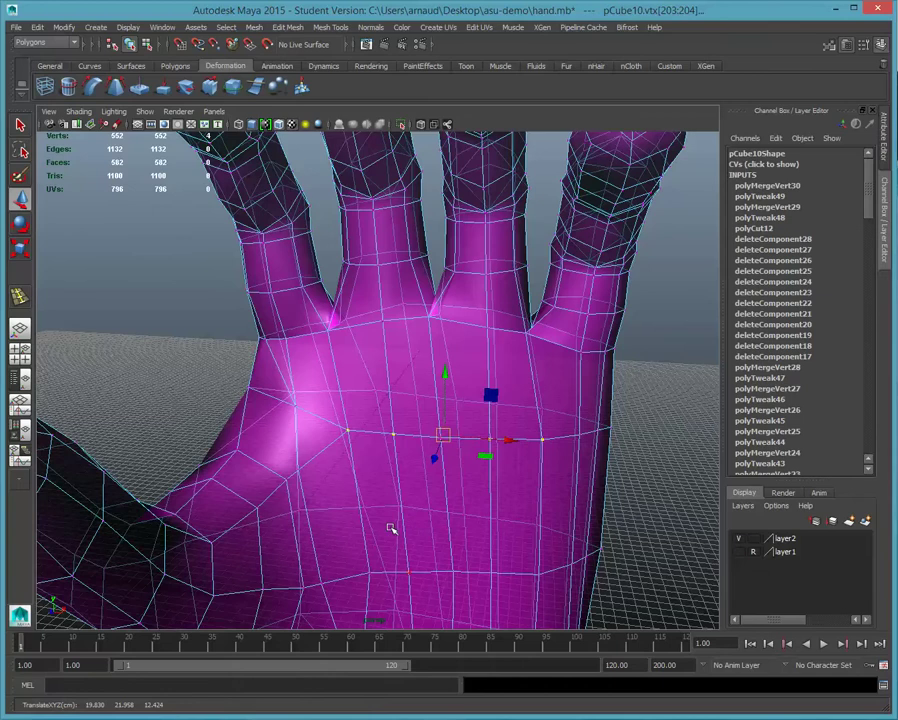
pyautogui.scroll(4, 400, 524)
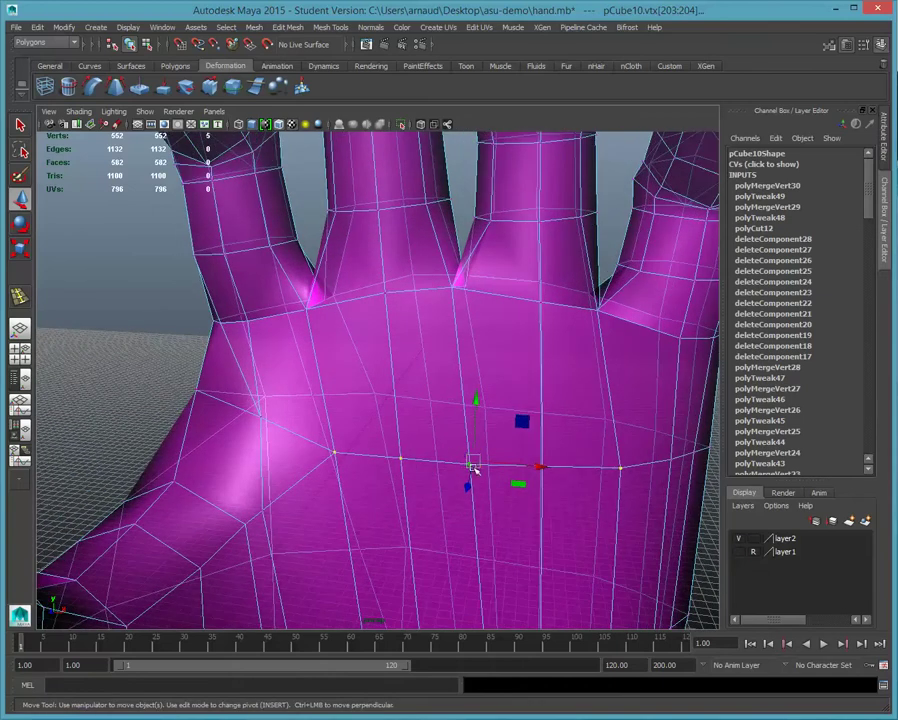
pyautogui.scroll(-5, 478, 503)
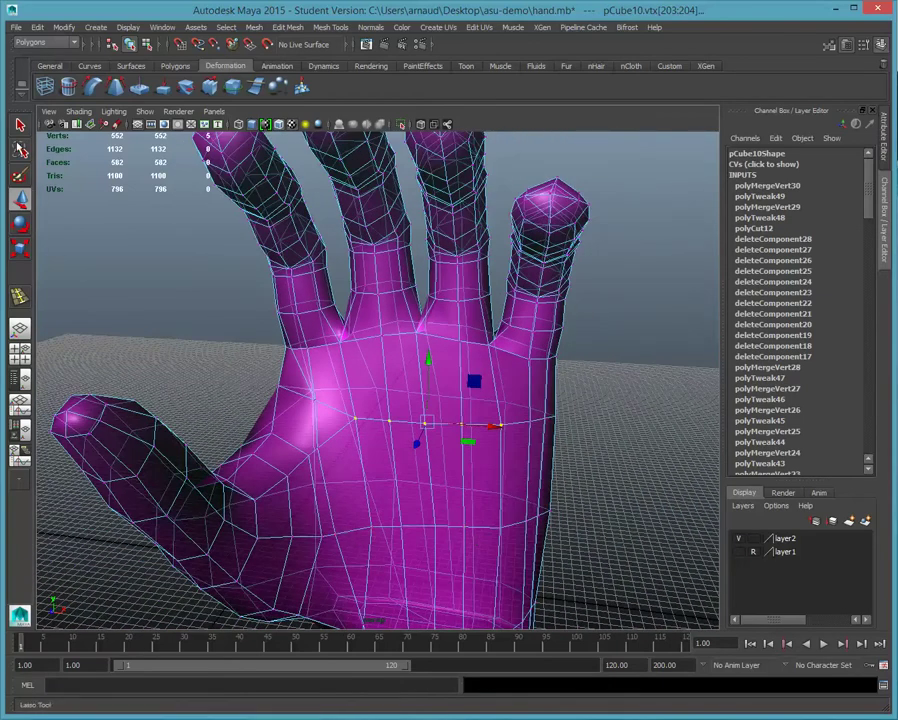
# Add the row of vertices across the lower palm to the selection with the Lasso tool.
pyautogui.click(21, 151)
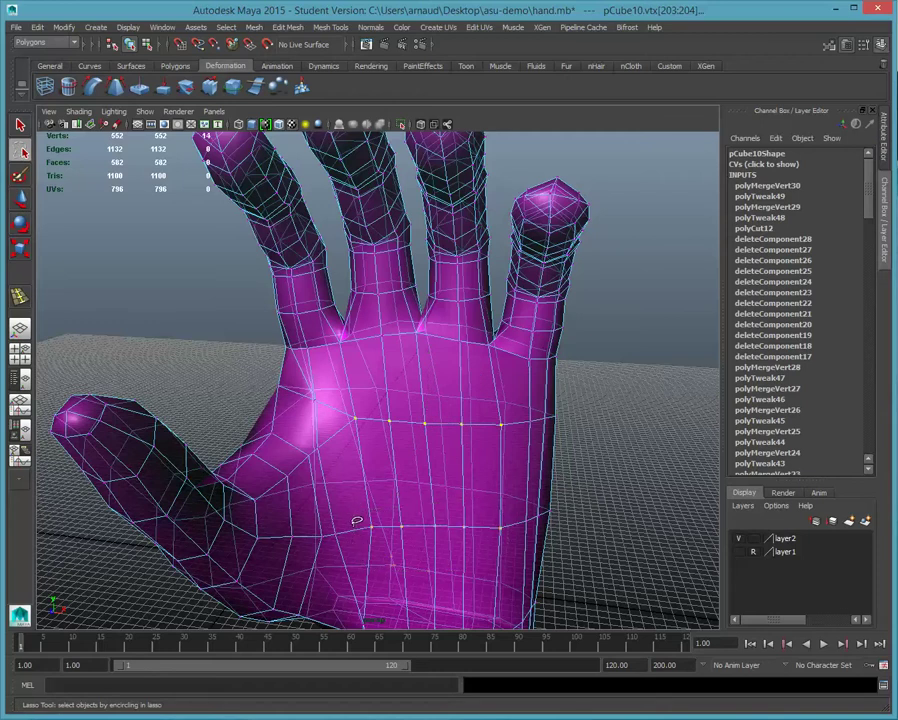
pyautogui.hotkey('ctrl', 'z')
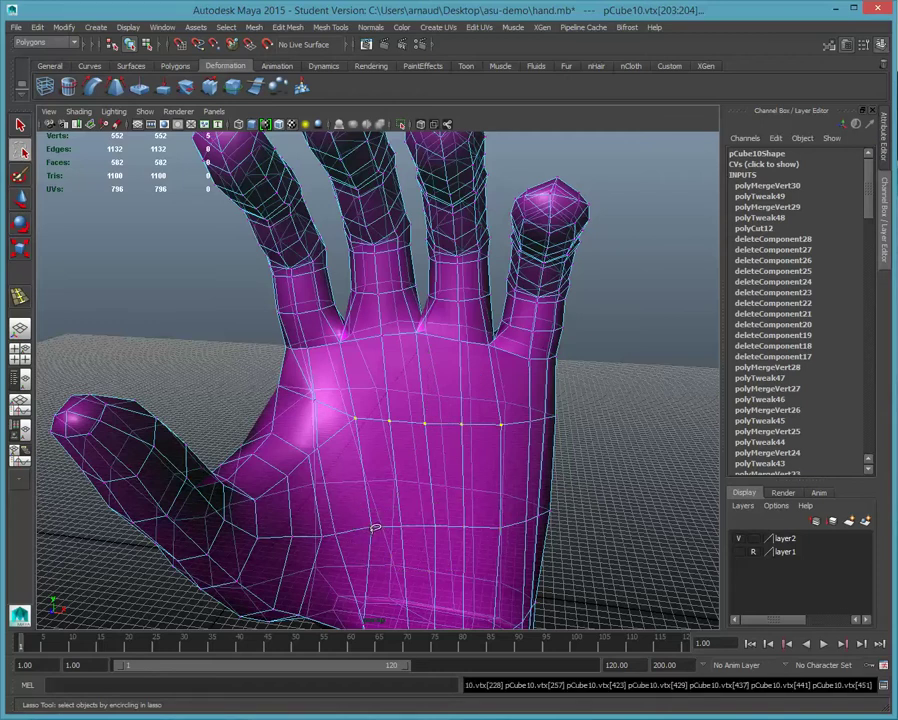
pyautogui.moveTo(358, 512); pyautogui.dragTo(510, 508)
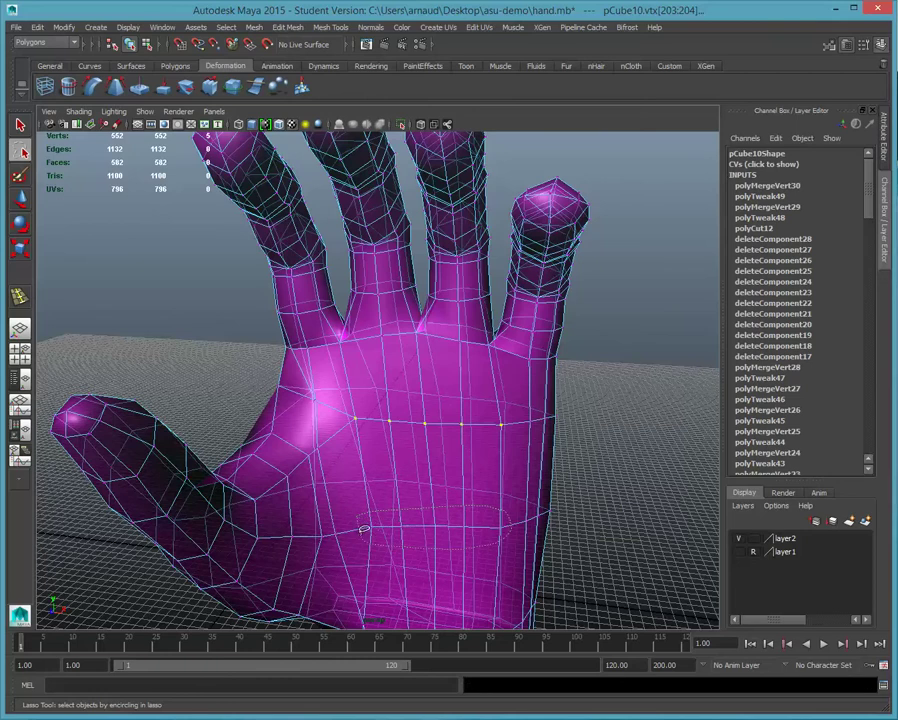
pyautogui.scroll(-5, 352, 518)
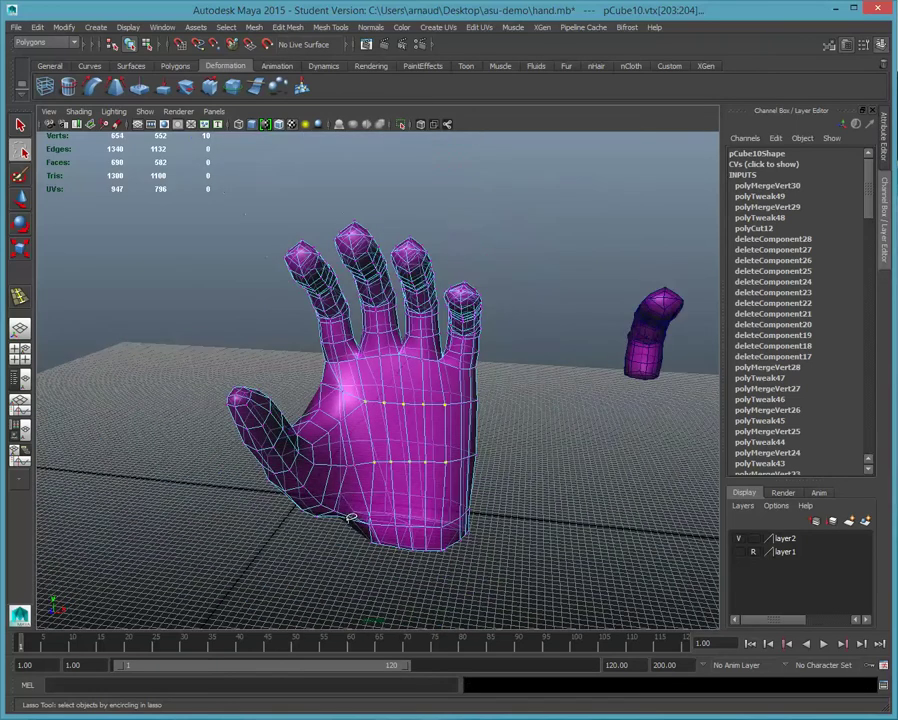
# Turn on Soft Select for the Move tool, keeping the two palm vertex rows selected.
pyautogui.doubleClick(19, 197)
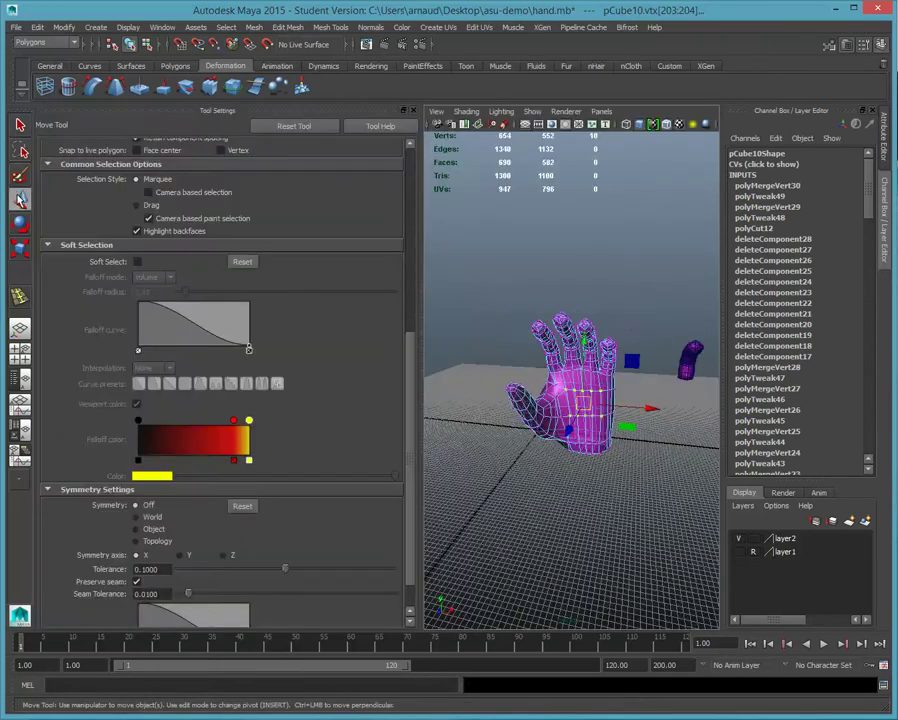
pyautogui.click(137, 262)
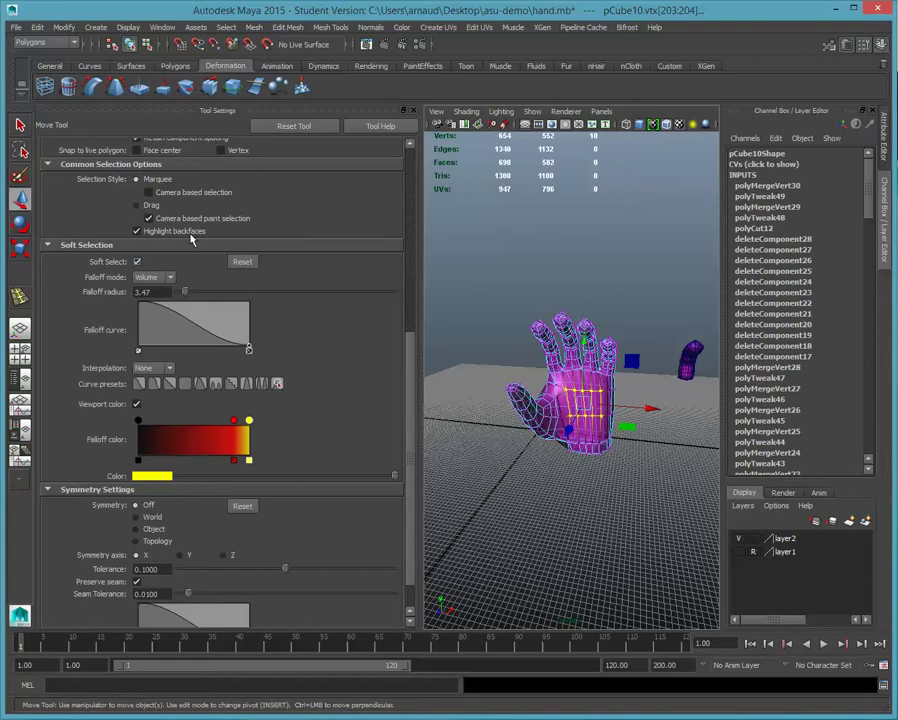
pyautogui.click(413, 111)
pyautogui.scroll(4, 464, 366)
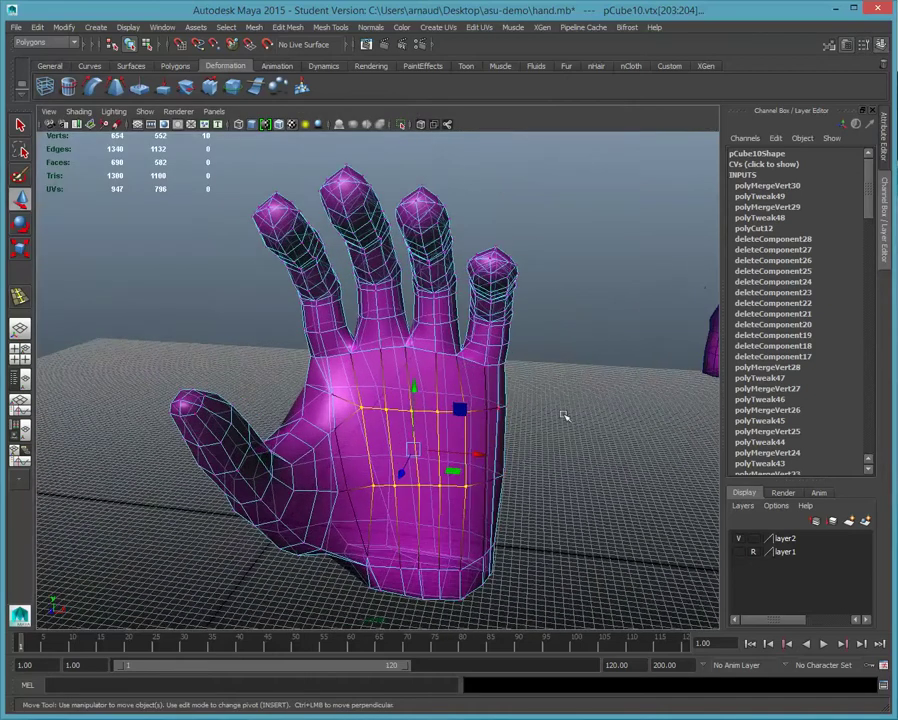
pyautogui.keyDown('alt'); pyautogui.moveTo(578, 412); pyautogui.dragTo(298, 454); pyautogui.keyUp('alt')
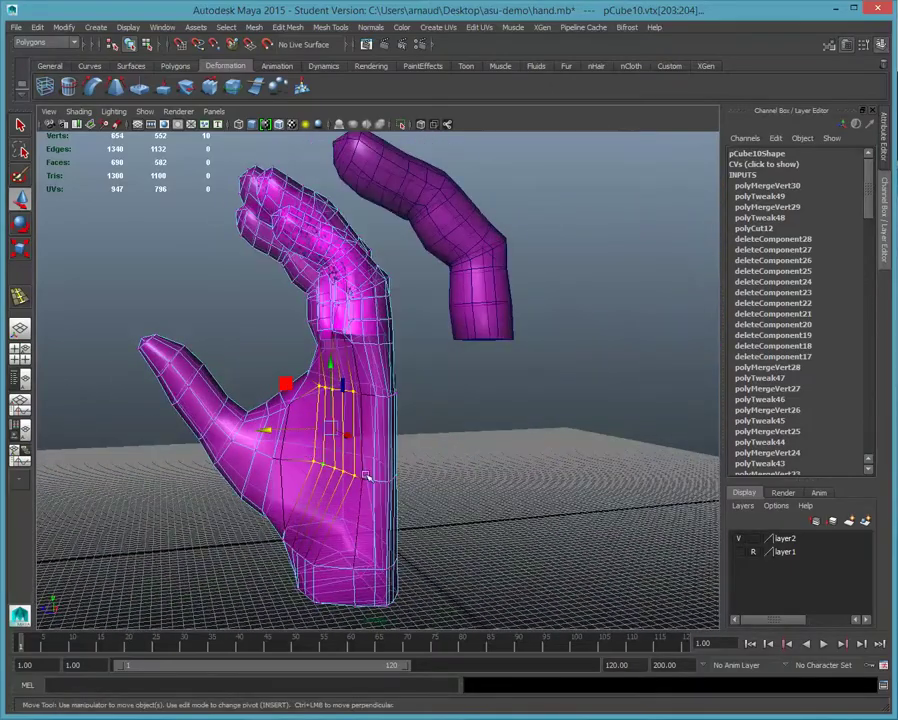
pyautogui.keyDown('alt'); pyautogui.moveTo(404, 451); pyautogui.dragTo(468, 450); pyautogui.keyUp('alt')
# Select the two vertices on the palm's little-finger side and shift them slightly toward the front of the palm.
pyautogui.click(431, 395)
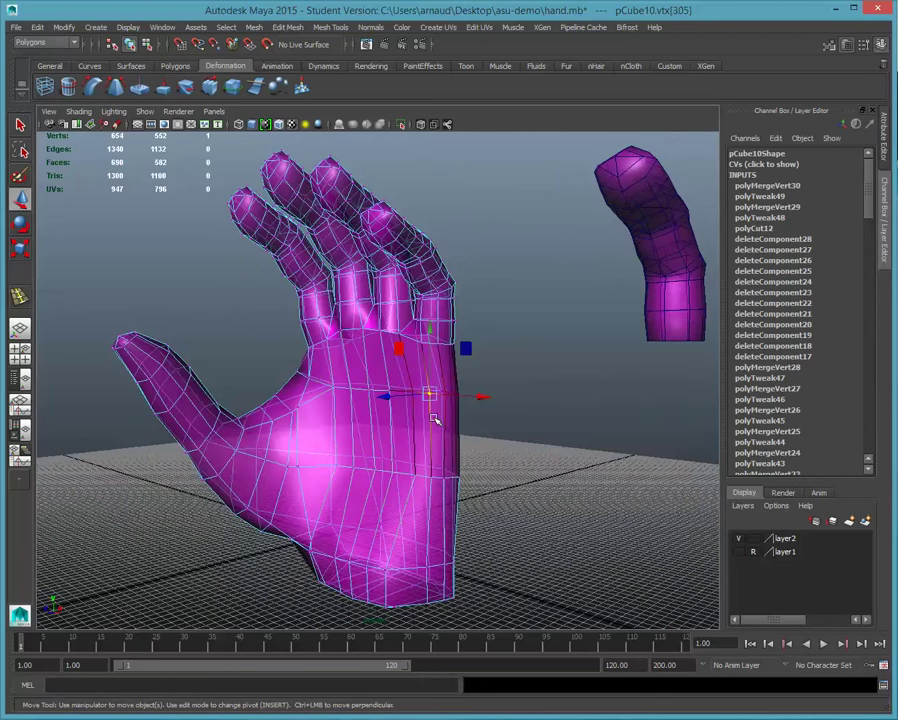
pyautogui.keyDown('shift'); pyautogui.click(433, 480); pyautogui.keyUp('shift')
pyautogui.moveTo(403, 439); pyautogui.dragTo(393, 439)
# Select the wrist vertices at the base of the hand, scale them to about 0.92 and shift them slightly toward the thumb.
pyautogui.keyDown('alt'); pyautogui.moveTo(476, 505); pyautogui.dragTo(545, 515); pyautogui.keyUp('alt')
pyautogui.moveTo(373, 608); pyautogui.dragTo(335, 600)
pyautogui.click(19, 251)
pyautogui.moveTo(439, 548); pyautogui.dragTo(427, 547)
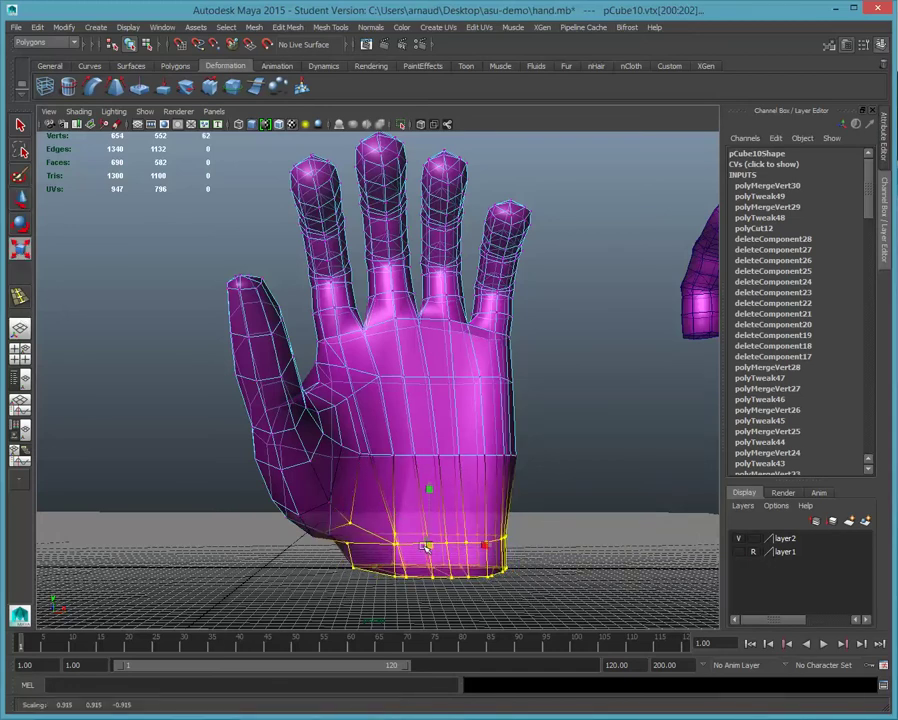
pyautogui.click(21, 201)
pyautogui.moveTo(497, 546); pyautogui.dragTo(490, 547)
pyautogui.keyDown('alt'); pyautogui.moveTo(558, 428); pyautogui.dragTo(497, 441); pyautogui.keyUp('alt')
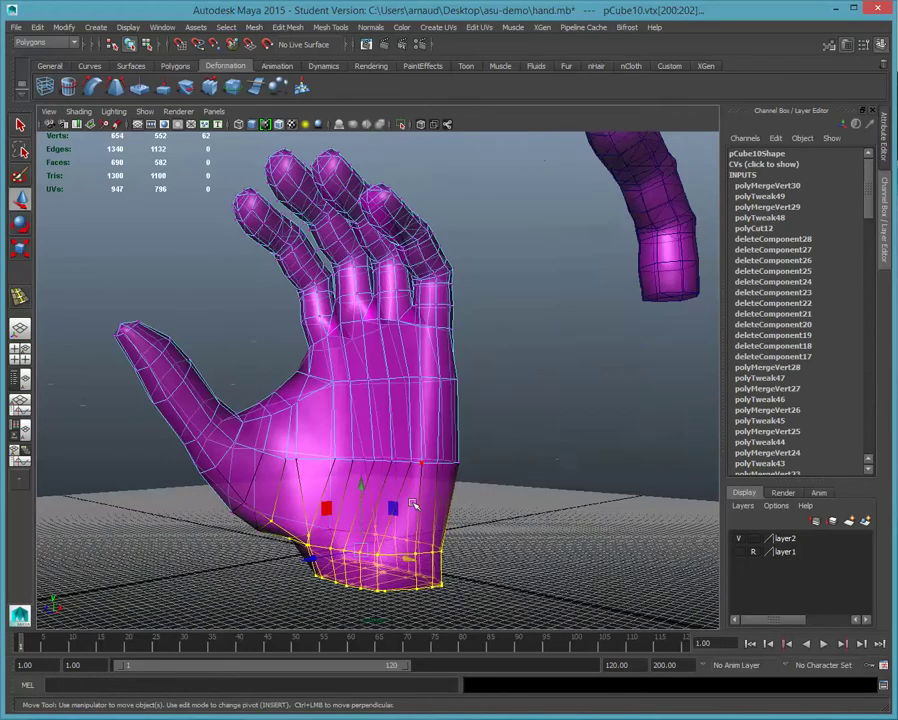
# Try to insert an edge loop across the lower palm, just above the wrist.
pyautogui.click(329, 27)
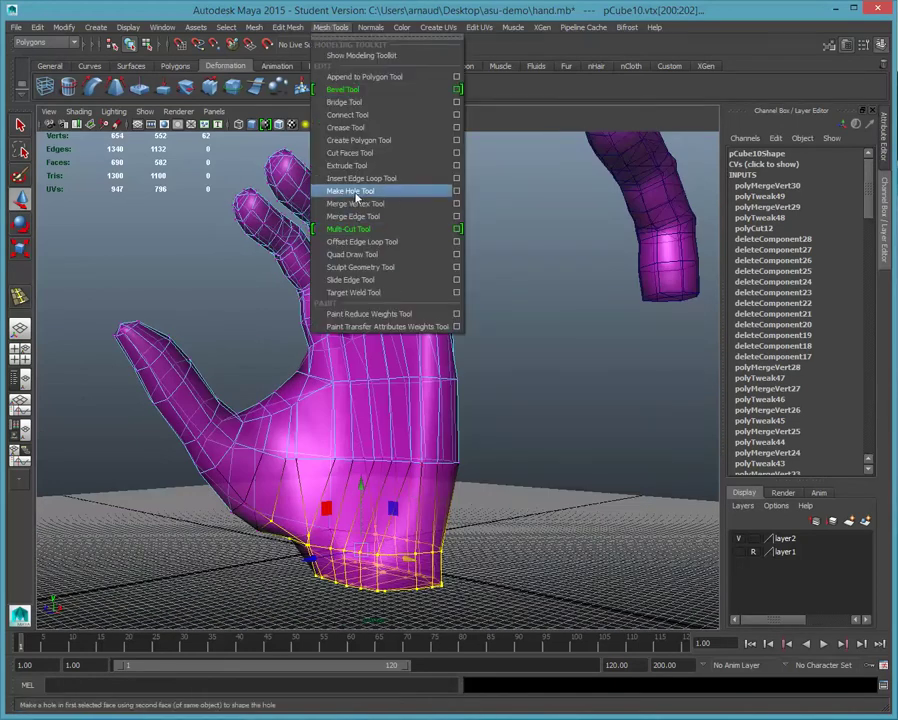
pyautogui.click(362, 178)
pyautogui.moveTo(438, 503); pyautogui.dragTo(435, 508)
pyautogui.keyDown('alt'); pyautogui.moveTo(292, 463); pyautogui.dragTo(371, 481); pyautogui.keyUp('alt')
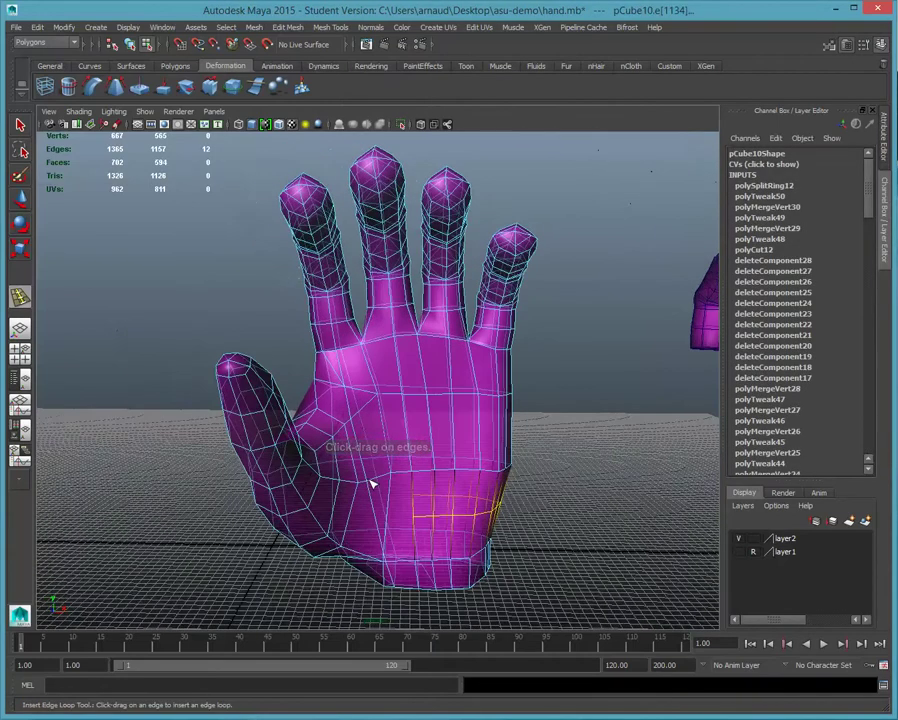
pyautogui.hotkey('ctrl', 'z')
# In face mode, select the band of faces around the lower palm and thumb base.
pyautogui.click(21, 200)
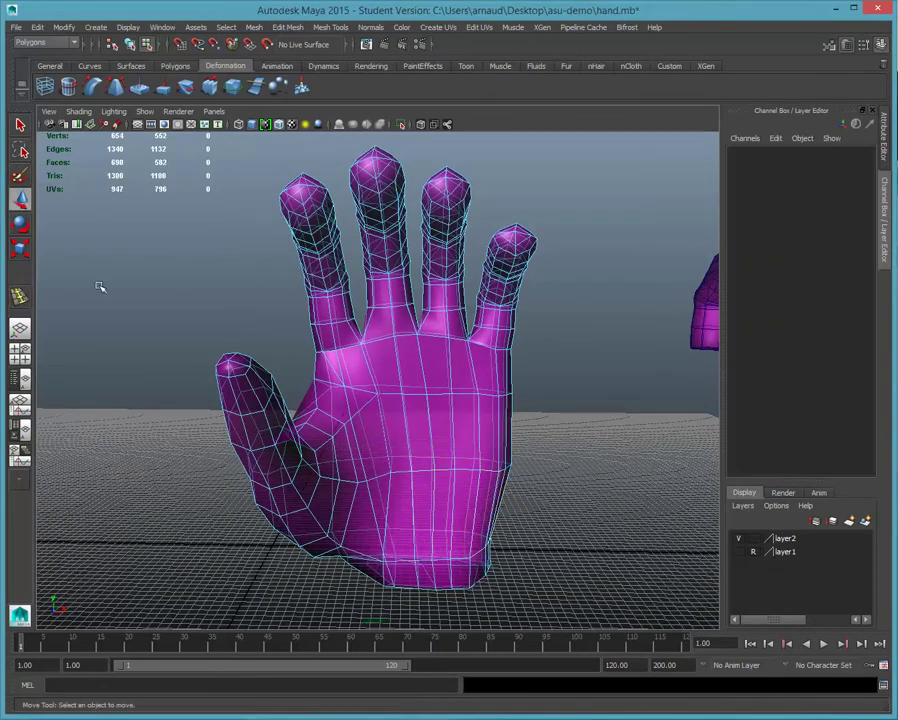
pyautogui.moveTo(479, 499); pyautogui.dragTo(547, 482, button='right')
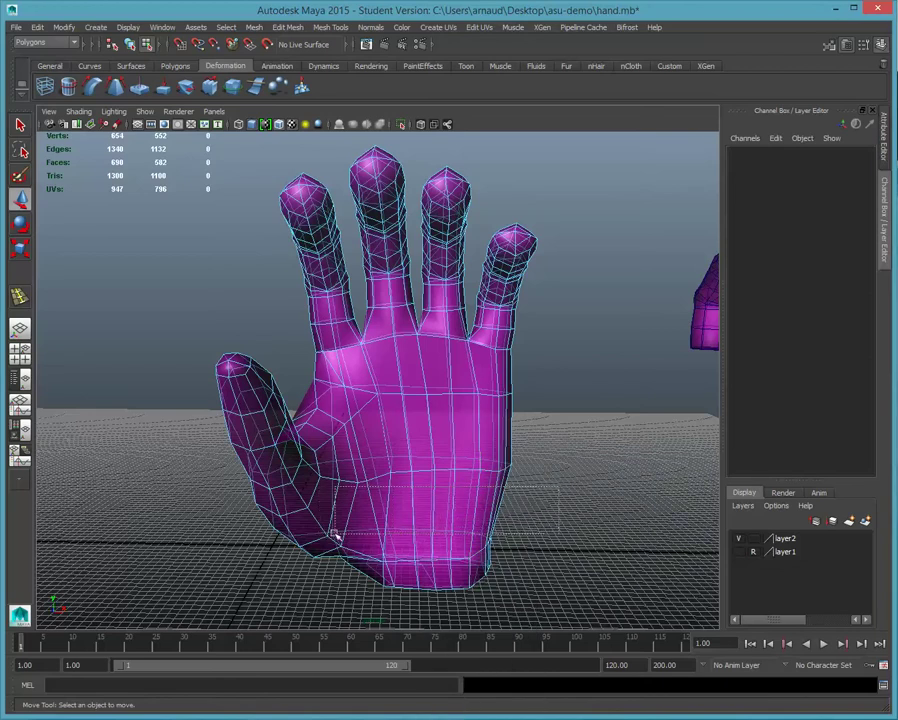
pyautogui.moveTo(265, 535); pyautogui.dragTo(259, 527)
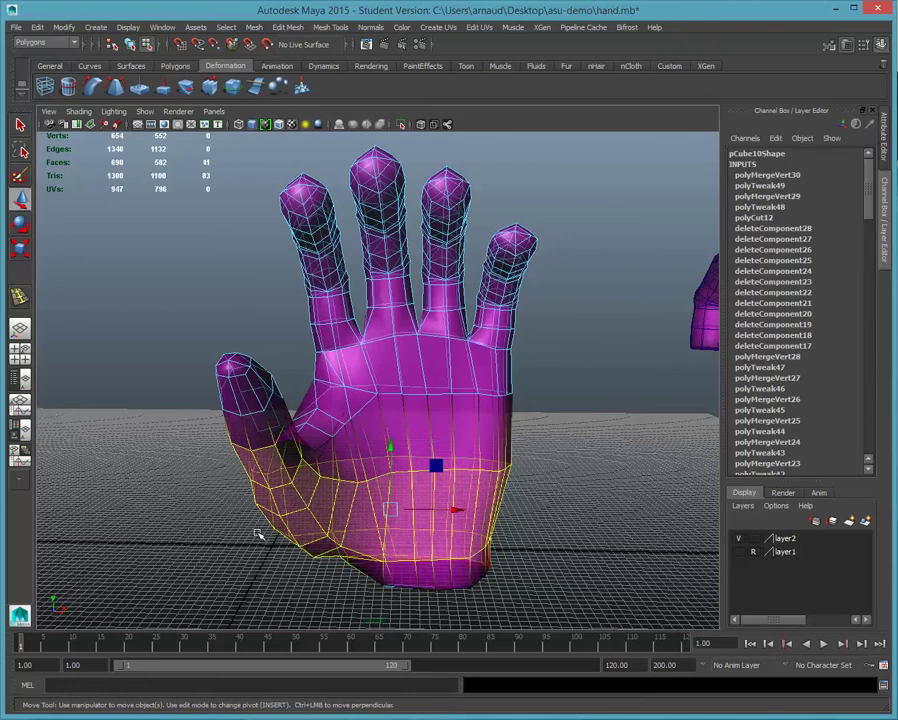
pyautogui.moveTo(641, 442)
pyautogui.keyDown('alt'); pyautogui.mouseDown()
pyautogui.moveTo(609, 439)
pyautogui.moveTo(605, 415)
pyautogui.moveTo(627, 427)
pyautogui.mouseUp(); pyautogui.keyUp('alt')
# Cut the selected faces horizontally between the lower palm and the wrist with the Cut Faces Tool.
pyautogui.click(347, 28)
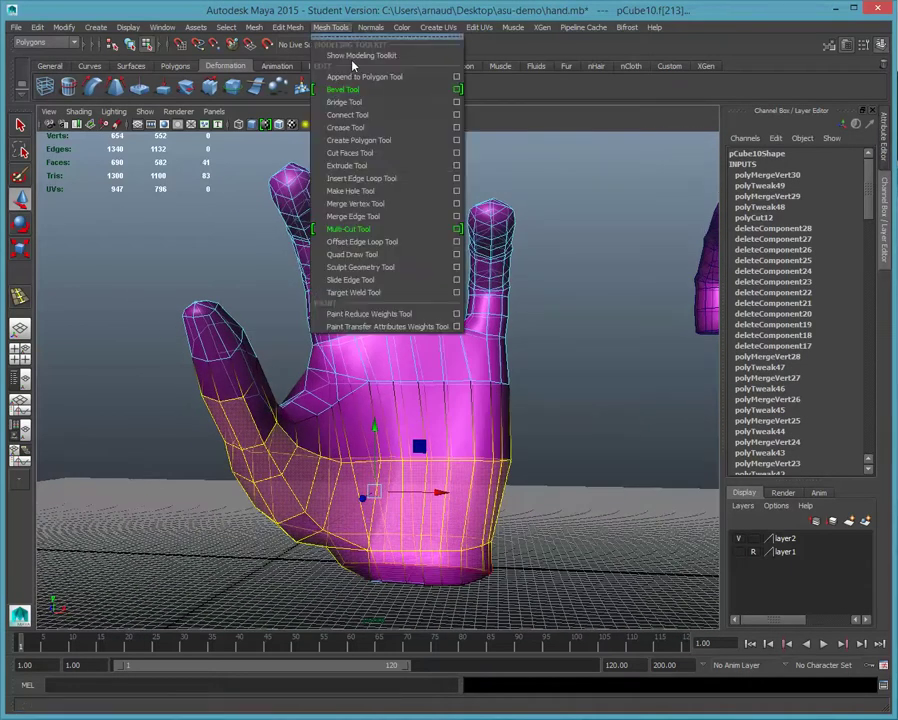
pyautogui.click(366, 152)
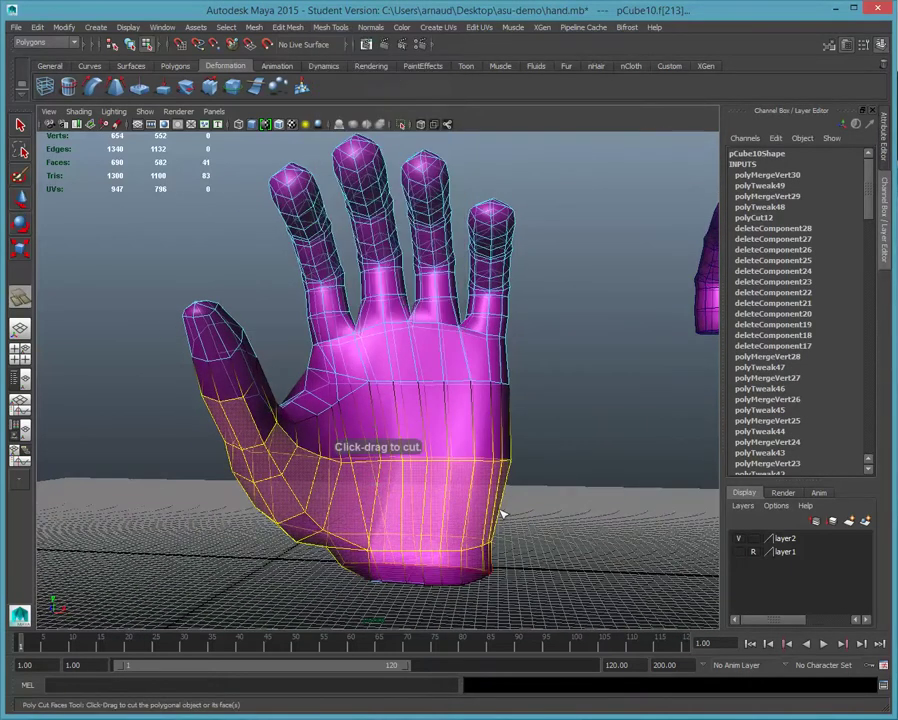
pyautogui.moveTo(505, 505); pyautogui.dragTo(447, 503)
pyautogui.keyDown('alt'); pyautogui.moveTo(595, 487); pyautogui.dragTo(484, 488); pyautogui.keyUp('alt')
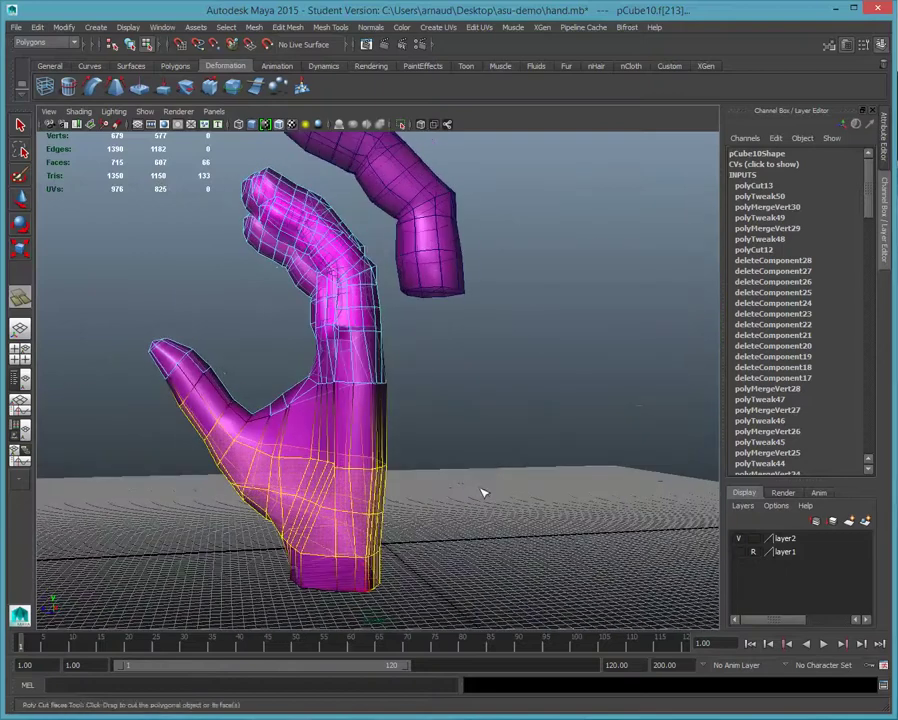
# Select the vertex at the wrist just below the thumb base and move it slightly to smooth the contour.
pyautogui.scroll(3, 379, 543)
pyautogui.scroll(1, 379, 543)
pyautogui.keyDown('alt'); pyautogui.moveTo(346, 451); pyautogui.dragTo(525, 150, button='middle'); pyautogui.keyUp('alt')
pyautogui.keyDown('alt'); pyautogui.moveTo(525, 150); pyautogui.dragTo(490, 195); pyautogui.keyUp('alt')
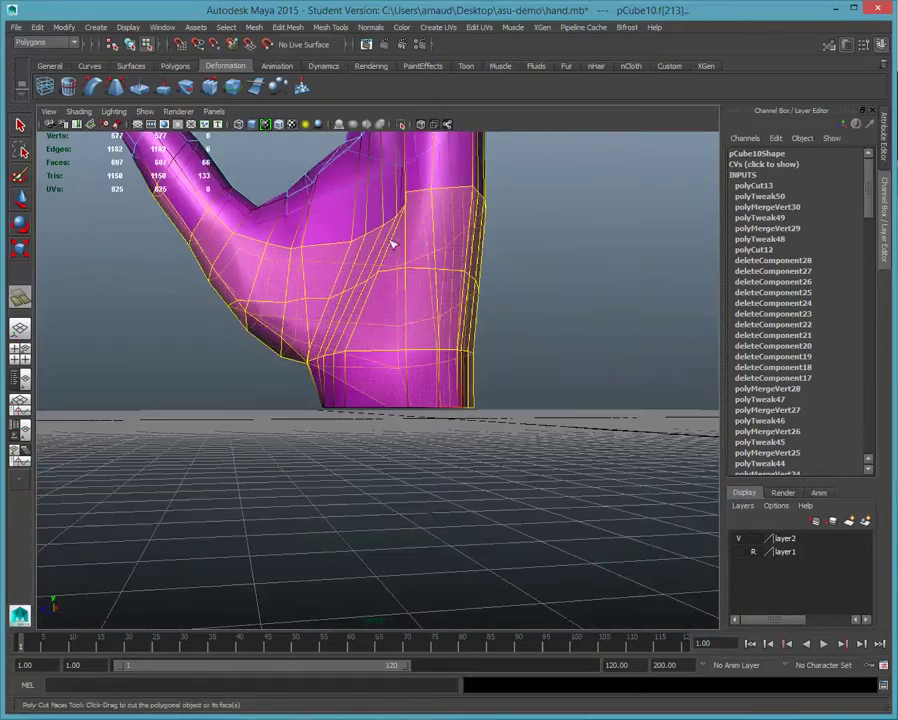
pyautogui.click(22, 226)
pyautogui.keyDown('alt'); pyautogui.moveTo(160, 344); pyautogui.dragTo(108, 321); pyautogui.keyUp('alt')
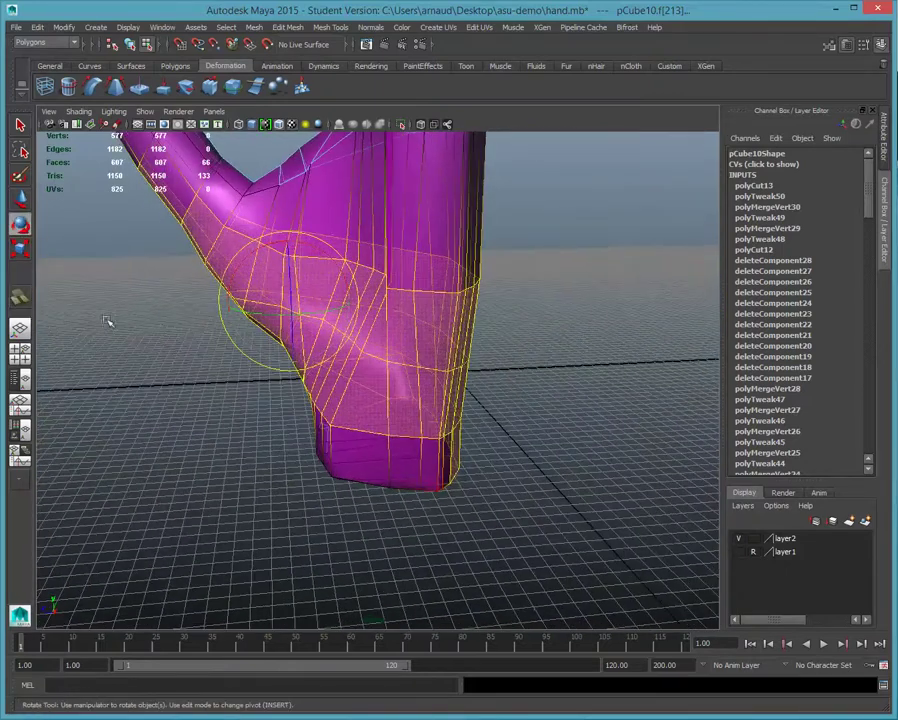
pyautogui.click(24, 202)
pyautogui.click(312, 420)
pyautogui.keyDown('alt'); pyautogui.moveTo(306, 405); pyautogui.dragTo(337, 399); pyautogui.keyUp('alt')
pyautogui.rightClick(365, 360)
pyautogui.moveTo(365, 360); pyautogui.dragTo(333, 361, button='right')
pyautogui.click(338, 398)
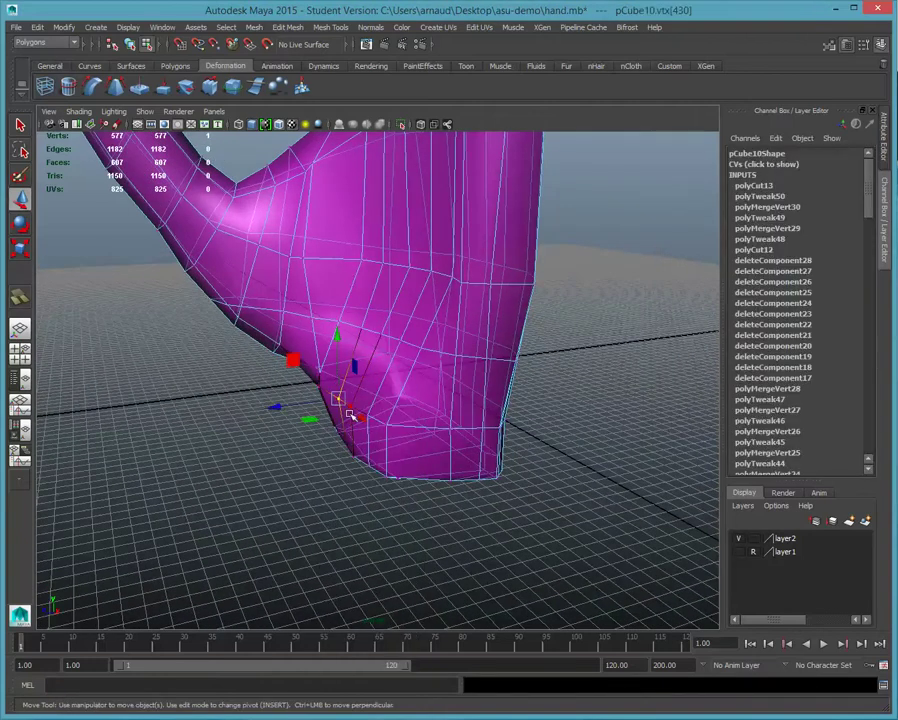
pyautogui.moveTo(351, 409); pyautogui.dragTo(351, 405)
pyautogui.click(305, 447)
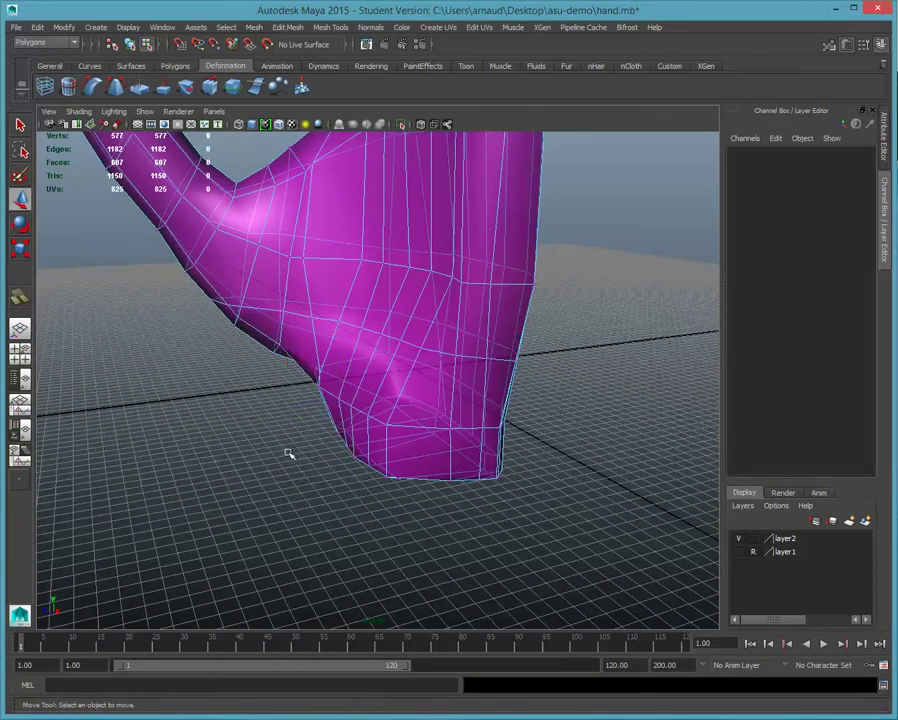
# Select the vertices along the palm side of the wrist and shift them slightly inward.
pyautogui.keyDown('alt'); pyautogui.moveTo(279, 452); pyautogui.dragTo(358, 424); pyautogui.keyUp('alt')
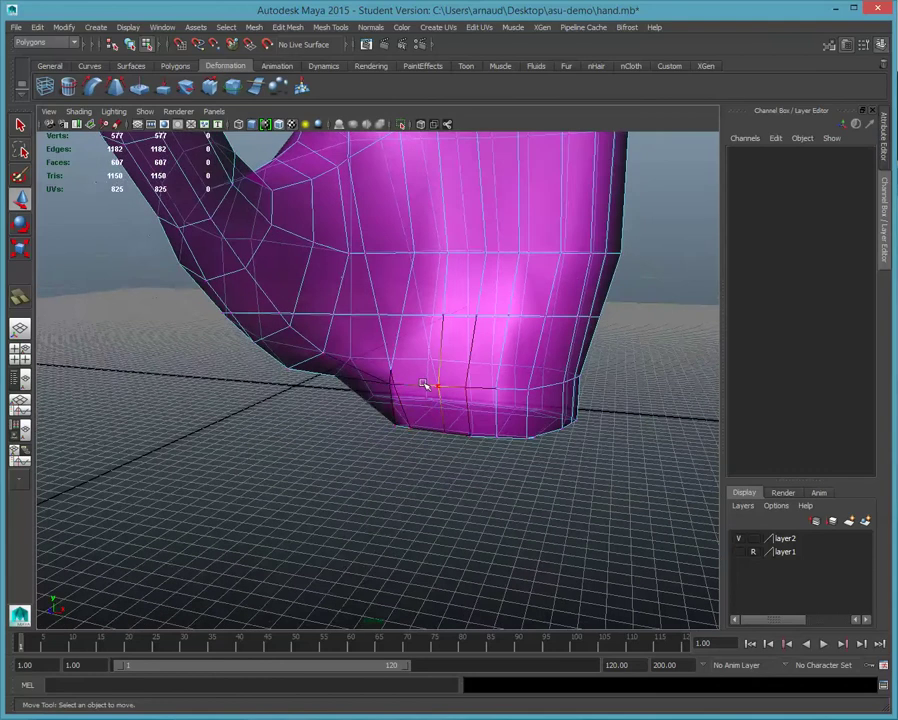
pyautogui.moveTo(493, 393); pyautogui.dragTo(530, 398)
pyautogui.keyDown('alt'); pyautogui.moveTo(648, 400); pyautogui.dragTo(517, 398); pyautogui.keyUp('alt')
pyautogui.moveTo(286, 408); pyautogui.dragTo(296, 408)
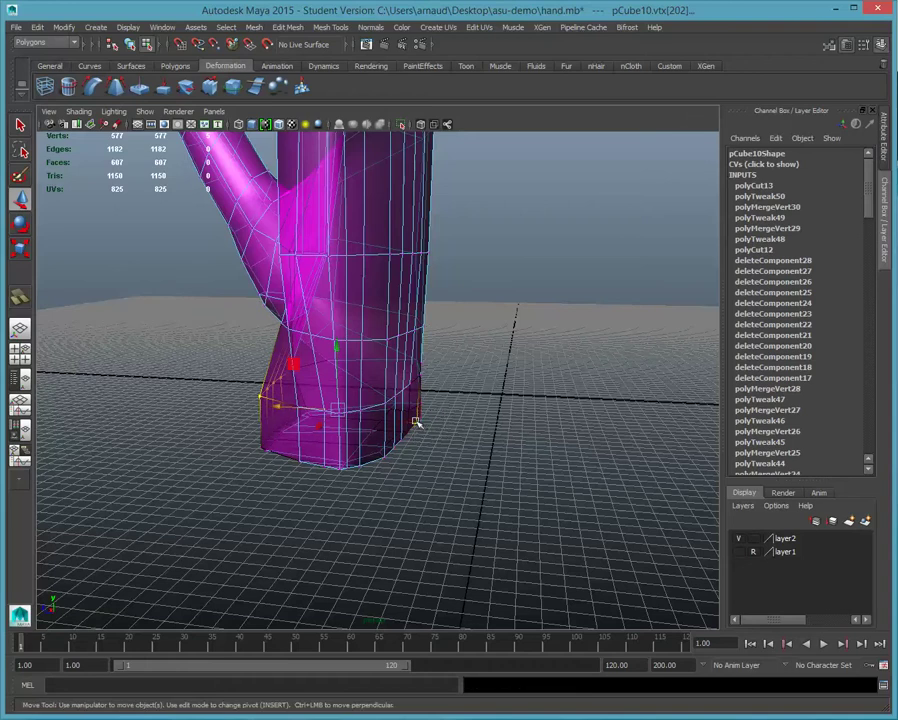
pyautogui.moveTo(231, 385); pyautogui.dragTo(234, 383)
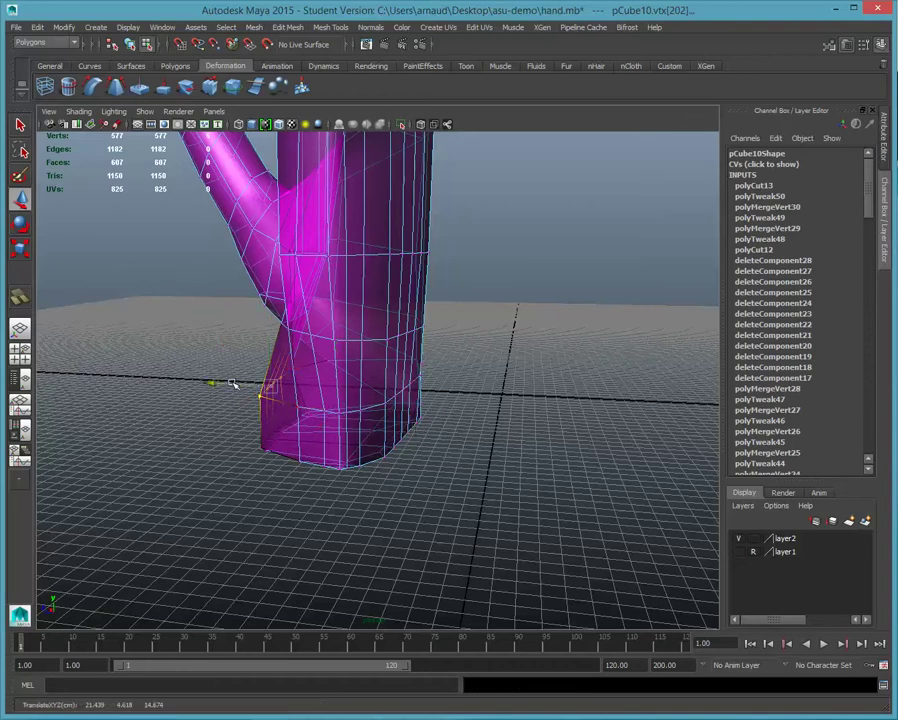
# Return to object mode, select the whole hand and move it straight up above the grid.
pyautogui.keyDown('alt'); pyautogui.moveTo(163, 352); pyautogui.dragTo(442, 387); pyautogui.keyUp('alt')
pyautogui.scroll(-5, 444, 382)
pyautogui.scroll(5, 444, 380)
pyautogui.moveTo(443, 310); pyautogui.dragTo(486, 297, button='right')
pyautogui.click(486, 325)
pyautogui.keyDown('alt'); pyautogui.moveTo(515, 318); pyautogui.dragTo(468, 249); pyautogui.keyUp('alt')
pyautogui.scroll(-5, 522, 316)
pyautogui.scroll(5, 338, 348)
pyautogui.scroll(5, 447, 369)
pyautogui.keyDown('alt'); pyautogui.moveTo(447, 370); pyautogui.dragTo(464, 296); pyautogui.keyUp('alt')
pyautogui.click(458, 298)
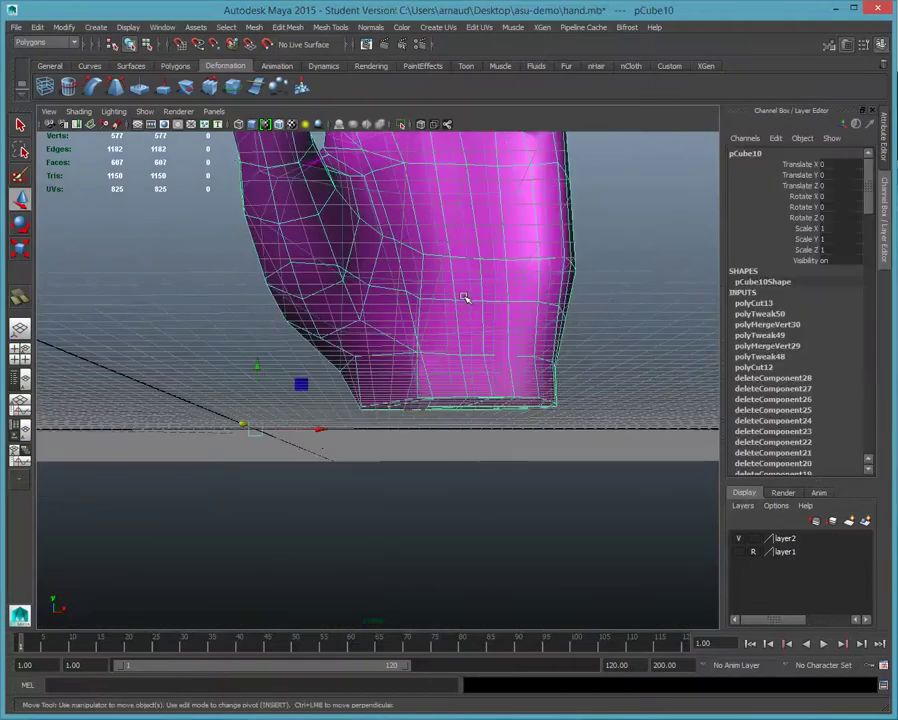
pyautogui.moveTo(261, 363); pyautogui.dragTo(232, 40)
# Switch to face selection on the wrist's underside and turn off Soft Select for the Move Tool.
pyautogui.scroll(-5, 446, 245)
pyautogui.keyDown('alt'); pyautogui.moveTo(446, 245); pyautogui.dragTo(630, 297); pyautogui.keyUp('alt')
pyautogui.keyDown('alt'); pyautogui.moveTo(379, 400); pyautogui.dragTo(360, 655, button='middle'); pyautogui.keyUp('alt')
pyautogui.keyDown('alt'); pyautogui.moveTo(333, 511); pyautogui.dragTo(289, 419); pyautogui.keyUp('alt')
pyautogui.scroll(5, 302, 309)
pyautogui.keyDown('alt'); pyautogui.moveTo(264, 313); pyautogui.dragTo(529, 355, button='middle'); pyautogui.keyUp('alt')
pyautogui.keyDown('alt'); pyautogui.moveTo(529, 355); pyautogui.dragTo(506, 344); pyautogui.keyUp('alt')
pyautogui.moveTo(467, 332); pyautogui.dragTo(472, 366, button='right')
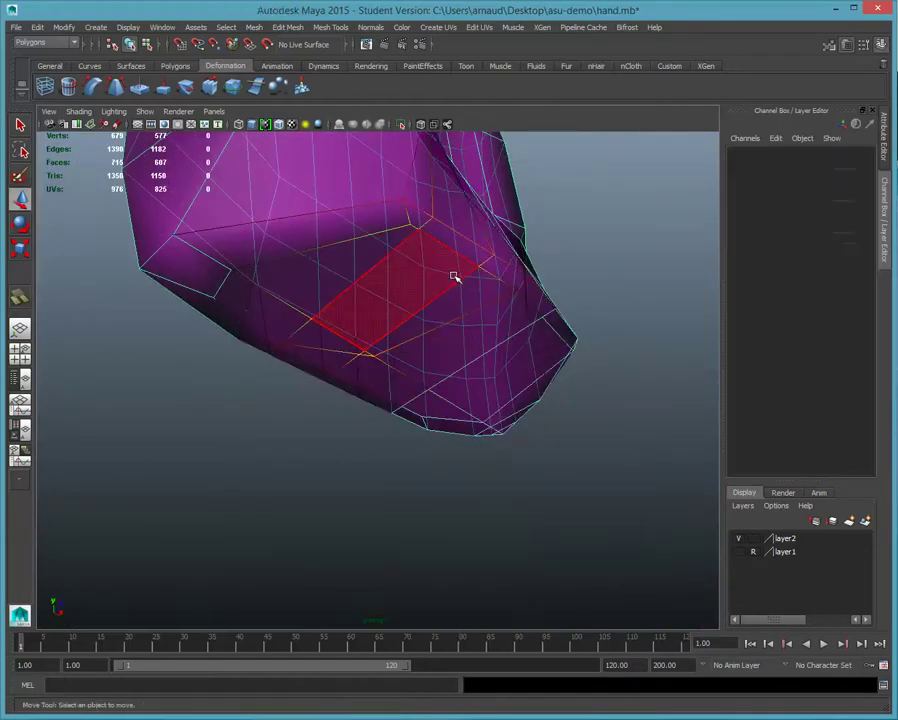
pyautogui.doubleClick(21, 201)
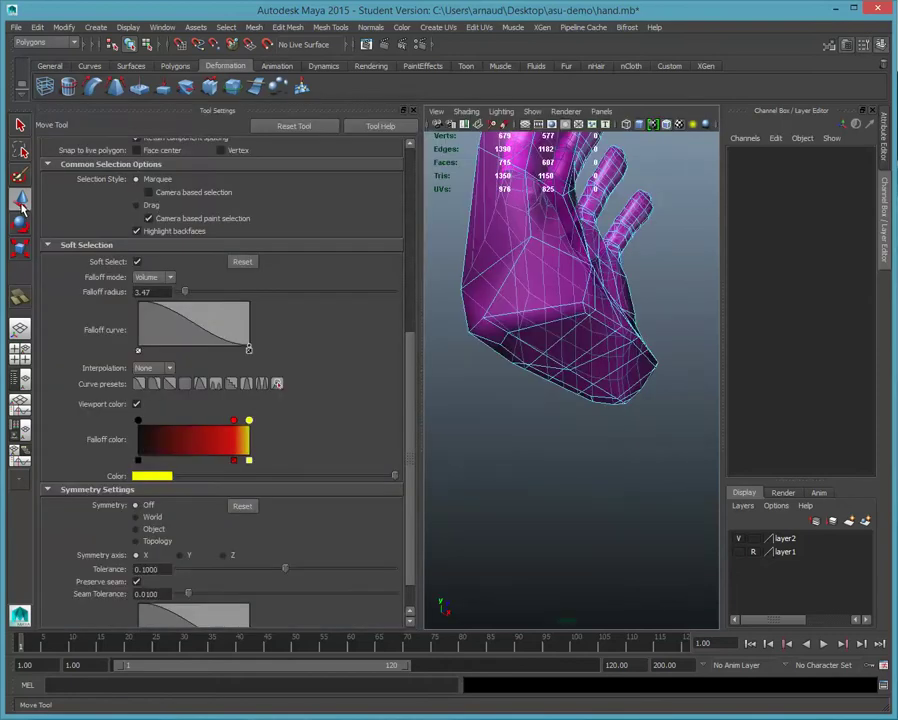
pyautogui.click(137, 262)
pyautogui.click(414, 110)
# Select the flat faces that close the wrist's underside and delete them, leaving the outer rim.
pyautogui.click(398, 277)
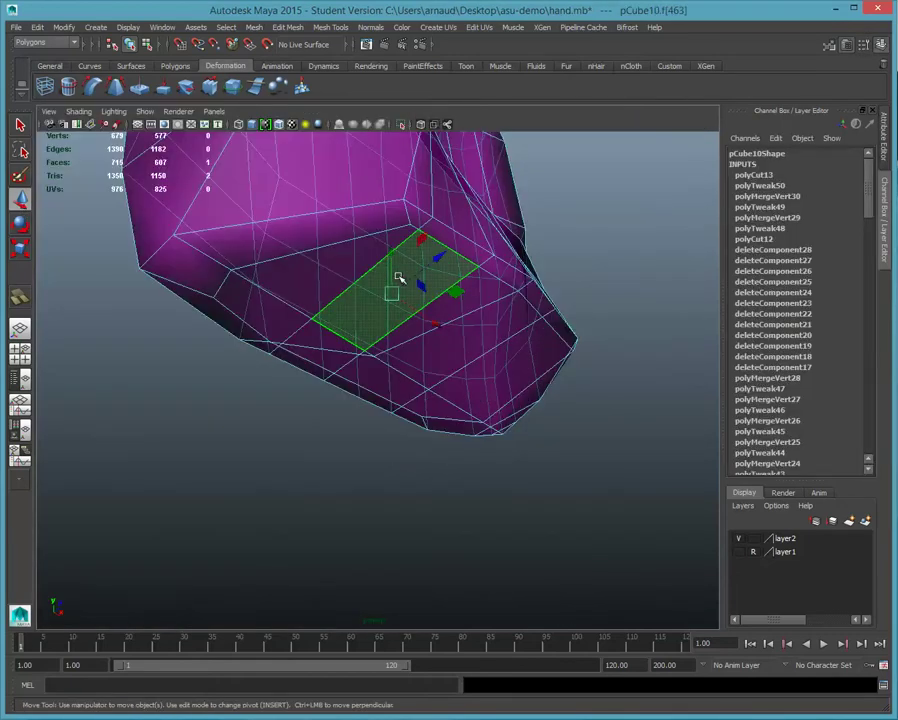
pyautogui.keyDown('shift'); pyautogui.click(351, 268); pyautogui.keyUp('shift')
pyautogui.keyDown('shift'); pyautogui.click(290, 322); pyautogui.keyUp('shift')
pyautogui.keyDown('shift'); pyautogui.click(318, 334); pyautogui.keyUp('shift')
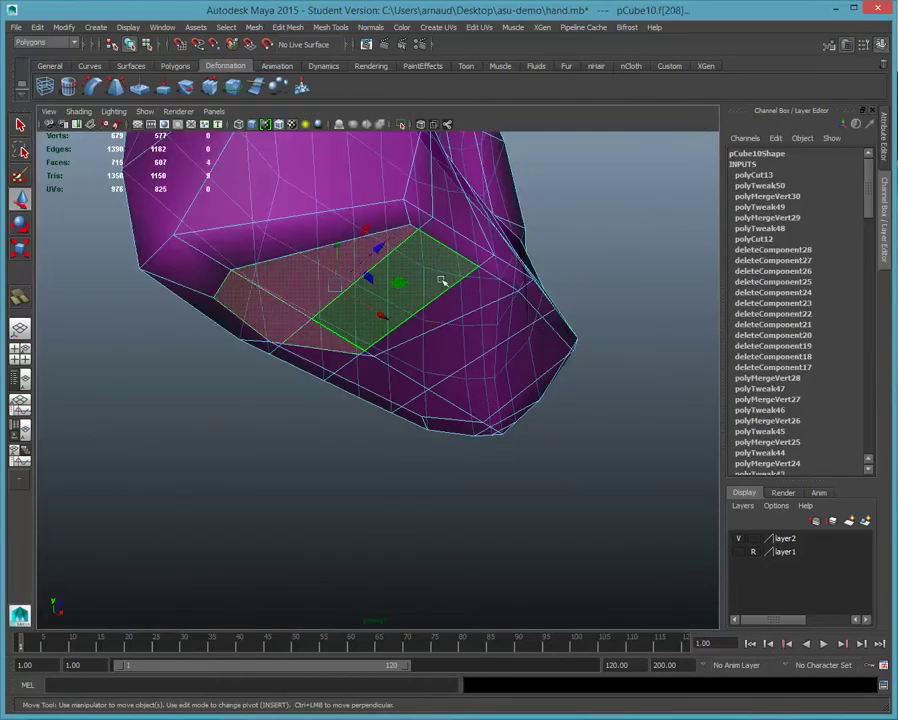
pyautogui.keyDown('shift'); pyautogui.click(468, 286); pyautogui.keyUp('shift')
pyautogui.keyDown('shift'); pyautogui.click(499, 319); pyautogui.keyUp('shift')
pyautogui.keyDown('shift'); pyautogui.click(529, 346); pyautogui.keyUp('shift')
pyautogui.keyDown('shift'); pyautogui.click(446, 414); pyautogui.keyUp('shift')
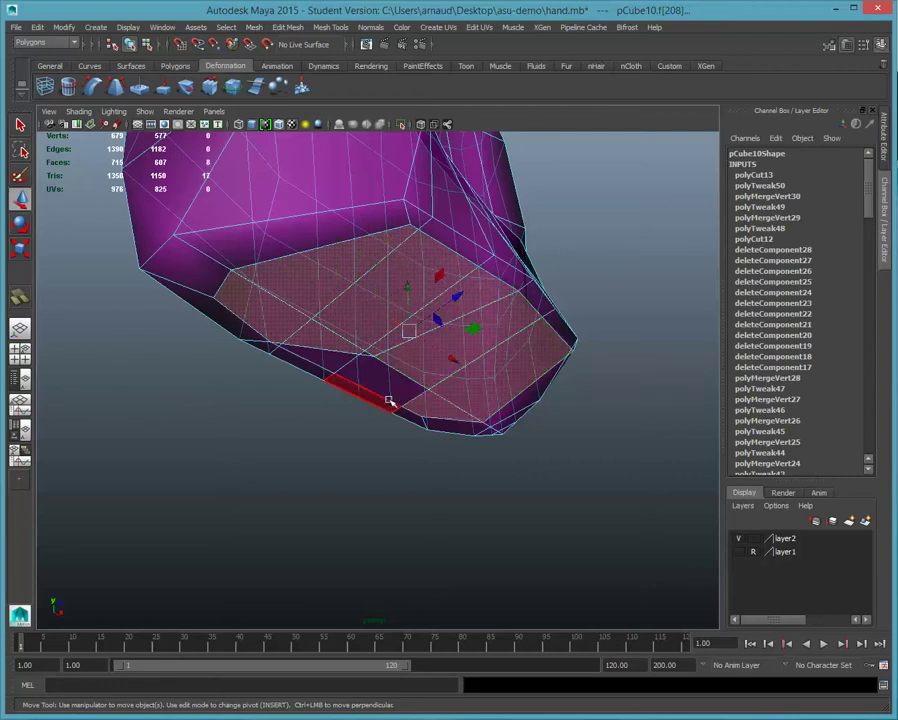
pyautogui.keyDown('shift'); pyautogui.click(380, 392); pyautogui.keyUp('shift')
pyautogui.keyDown('shift'); pyautogui.click(325, 357); pyautogui.keyUp('shift')
pyautogui.press('Delete')
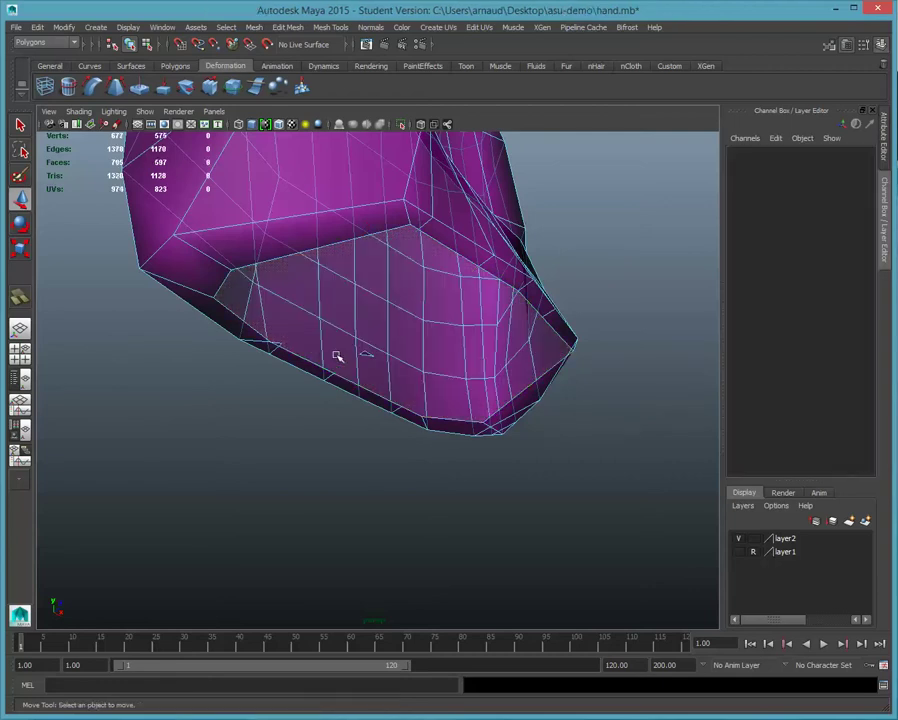
# Select the ring of narrow rim faces around the wrist opening and delete it.
pyautogui.click(388, 230)
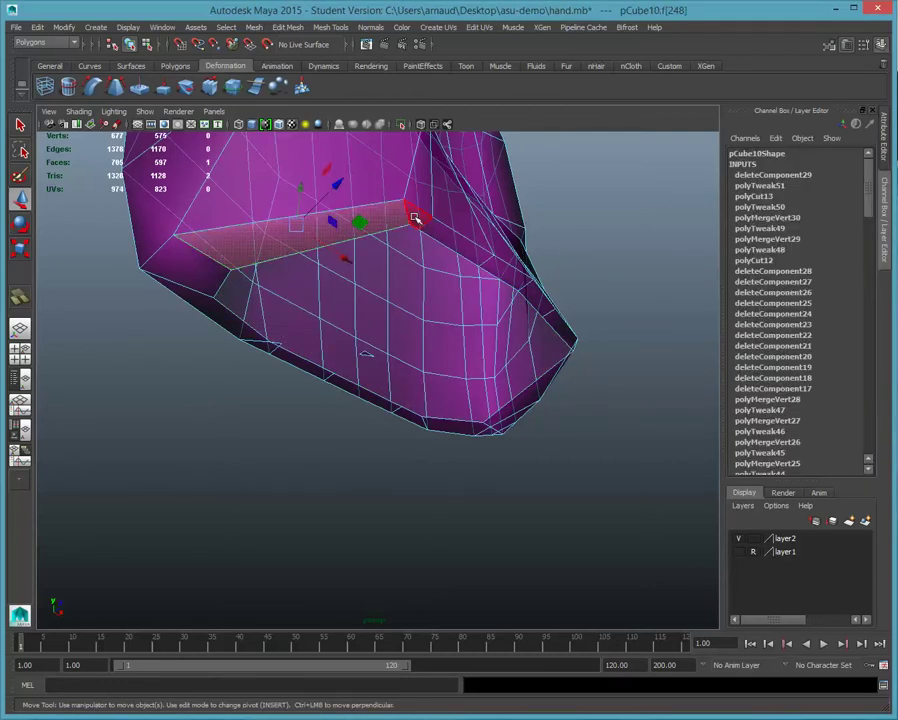
pyautogui.keyDown('shift'); pyautogui.click(415, 218); pyautogui.keyUp('shift')
pyautogui.keyDown('shift'); pyautogui.click(451, 234); pyautogui.keyUp('shift')
pyautogui.keyDown('shift'); pyautogui.click(495, 264); pyautogui.keyUp('shift')
pyautogui.keyDown('shift'); pyautogui.click(534, 297); pyautogui.keyUp('shift')
pyautogui.keyDown('shift'); pyautogui.click(552, 323); pyautogui.keyUp('shift')
pyautogui.keyDown('shift'); pyautogui.click(547, 381); pyautogui.keyUp('shift')
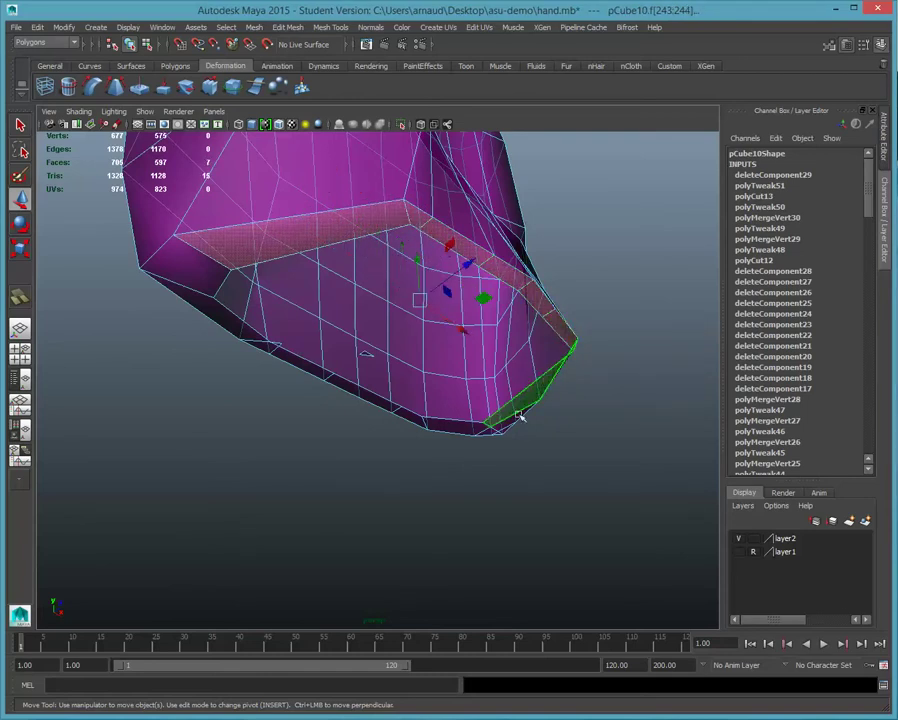
pyautogui.keyDown('shift'); pyautogui.click(458, 424); pyautogui.keyUp('shift')
pyautogui.keyDown('shift'); pyautogui.click(398, 411); pyautogui.keyUp('shift')
pyautogui.keyDown('shift'); pyautogui.click(335, 388); pyautogui.keyUp('shift')
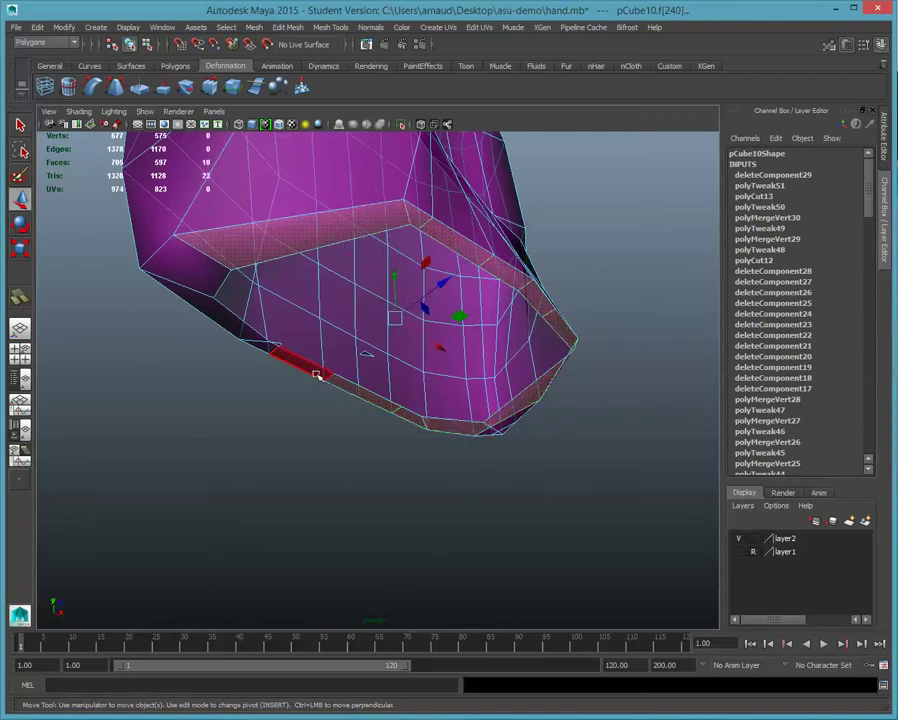
pyautogui.keyDown('shift'); pyautogui.click(316, 374); pyautogui.keyUp('shift')
pyautogui.keyDown('shift'); pyautogui.click(266, 348); pyautogui.keyUp('shift')
pyautogui.keyDown('shift'); pyautogui.click(229, 324); pyautogui.keyUp('shift')
pyautogui.keyDown('shift'); pyautogui.click(193, 277); pyautogui.keyUp('shift')
pyautogui.press('Delete')
# Delete the three leftover narrow faces at the corner of the wrist opening.
pyautogui.keyDown('alt'); pyautogui.moveTo(192, 276); pyautogui.dragTo(349, 292); pyautogui.keyUp('alt')
pyautogui.scroll(3, 350, 294)
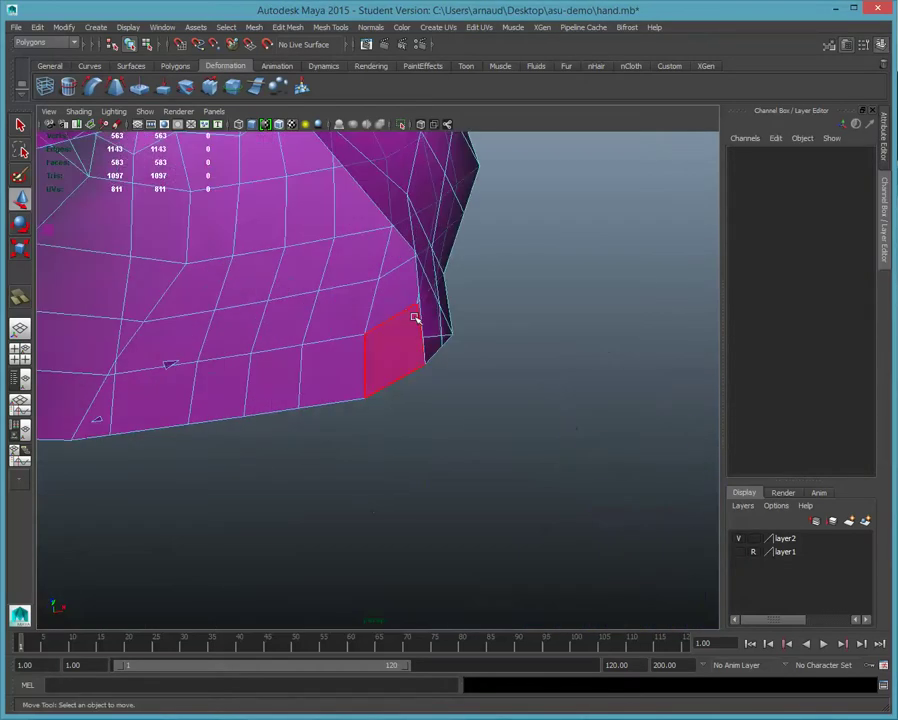
pyautogui.click(432, 314)
pyautogui.keyDown('shift'); pyautogui.click(432, 340); pyautogui.keyUp('shift')
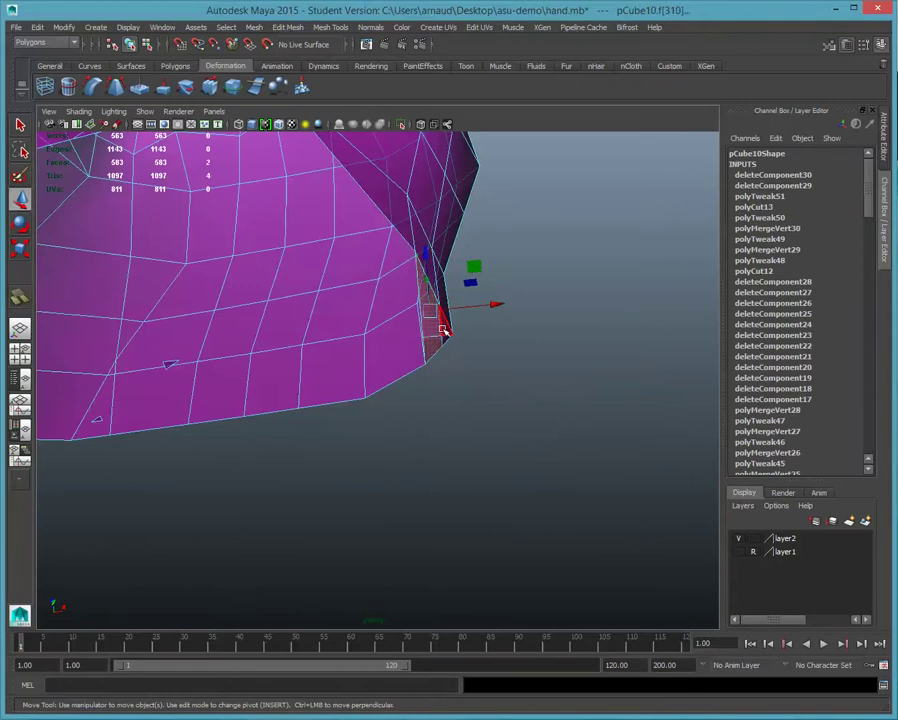
pyautogui.keyDown('shift'); pyautogui.click(445, 337); pyautogui.keyUp('shift')
pyautogui.press('Delete')
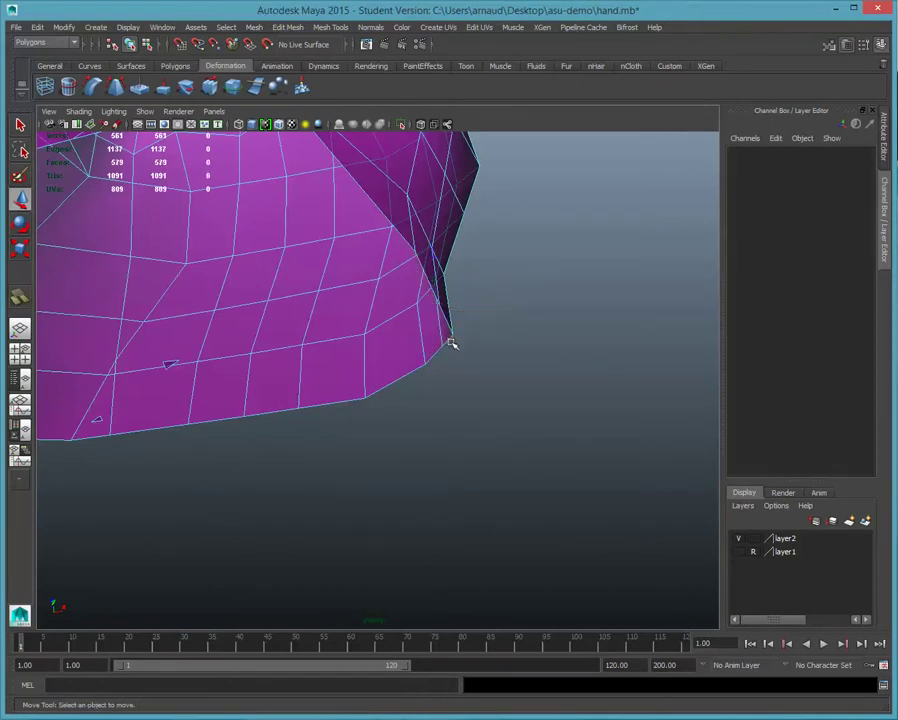
# Select the border edge loop around the wrist opening and close it with Fill Hole.
pyautogui.scroll(-4, 443, 346)
pyautogui.keyDown('alt'); pyautogui.moveTo(442, 346); pyautogui.dragTo(410, 356); pyautogui.keyUp('alt')
pyautogui.keyDown('alt'); pyautogui.moveTo(309, 325); pyautogui.dragTo(347, 320); pyautogui.keyUp('alt')
pyautogui.moveTo(347, 320); pyautogui.dragTo(341, 295, button='right')
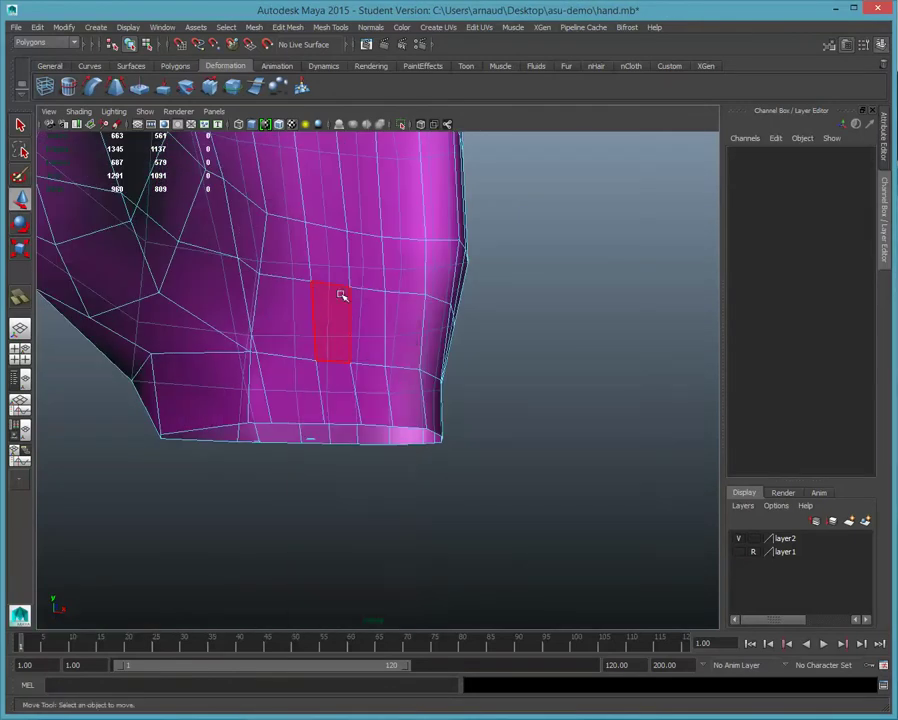
pyautogui.doubleClick(336, 424)
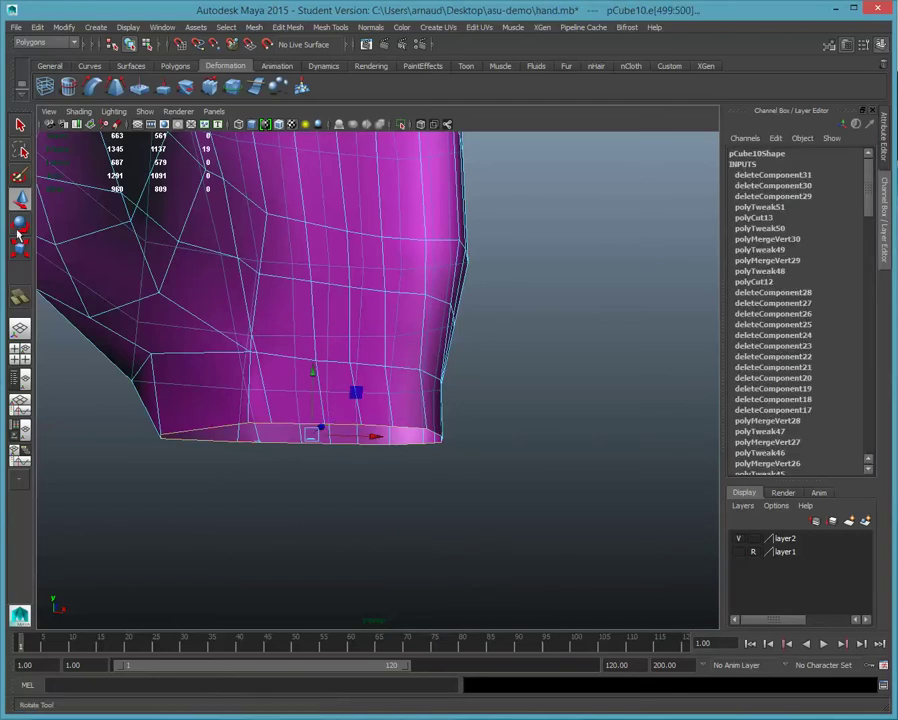
pyautogui.click(287, 27)
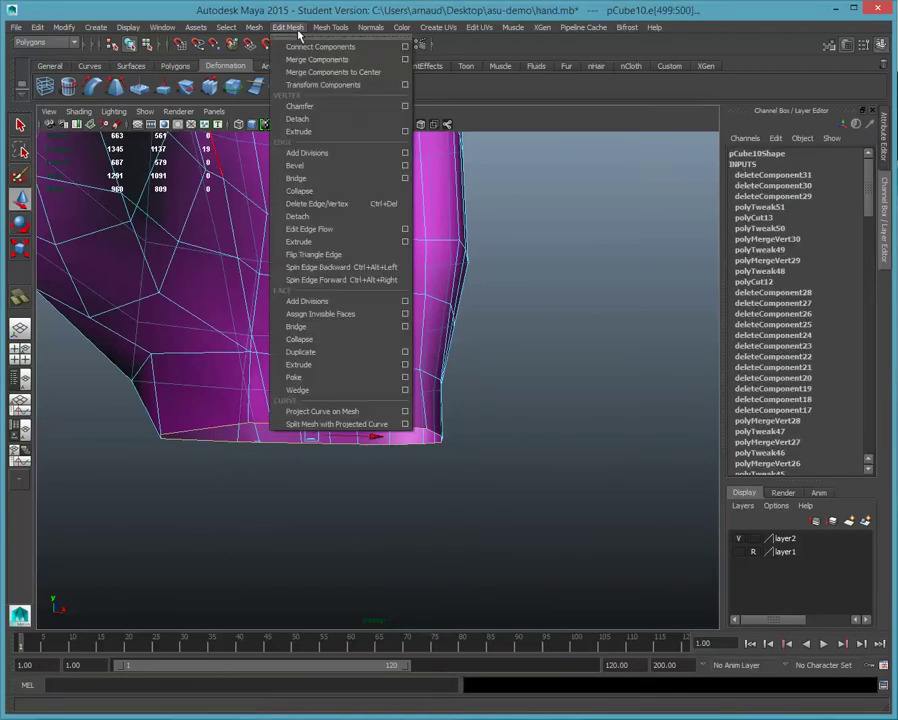
pyautogui.moveTo(256, 28)
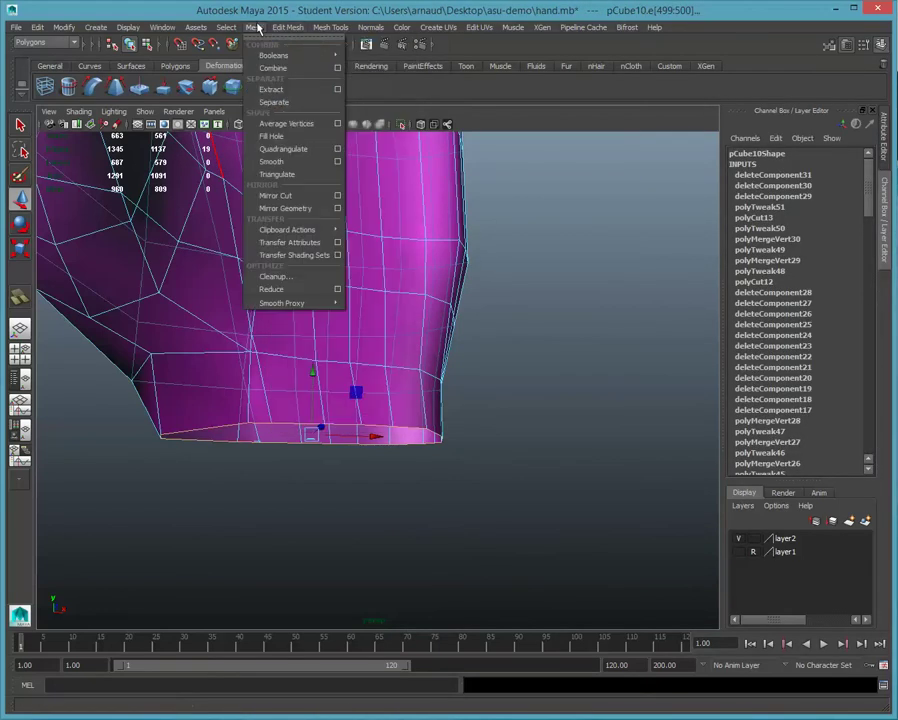
pyautogui.click(269, 135)
pyautogui.keyDown('alt'); pyautogui.moveTo(287, 305); pyautogui.dragTo(288, 240); pyautogui.keyUp('alt')
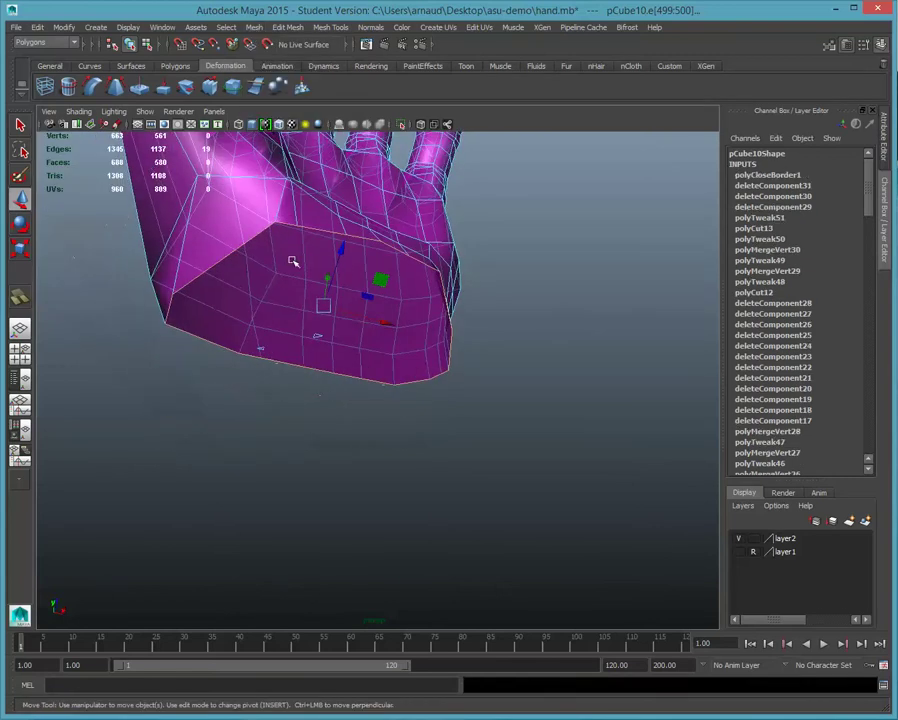
# Poke the new face capping the wrist and pull its center vertex downward into a point, then return to object mode.
pyautogui.moveTo(287, 315); pyautogui.dragTo(288, 346, button='right')
pyautogui.click(296, 302)
pyautogui.keyDown('alt'); pyautogui.moveTo(432, 228); pyautogui.dragTo(446, 325); pyautogui.keyUp('alt')
pyautogui.click(298, 27)
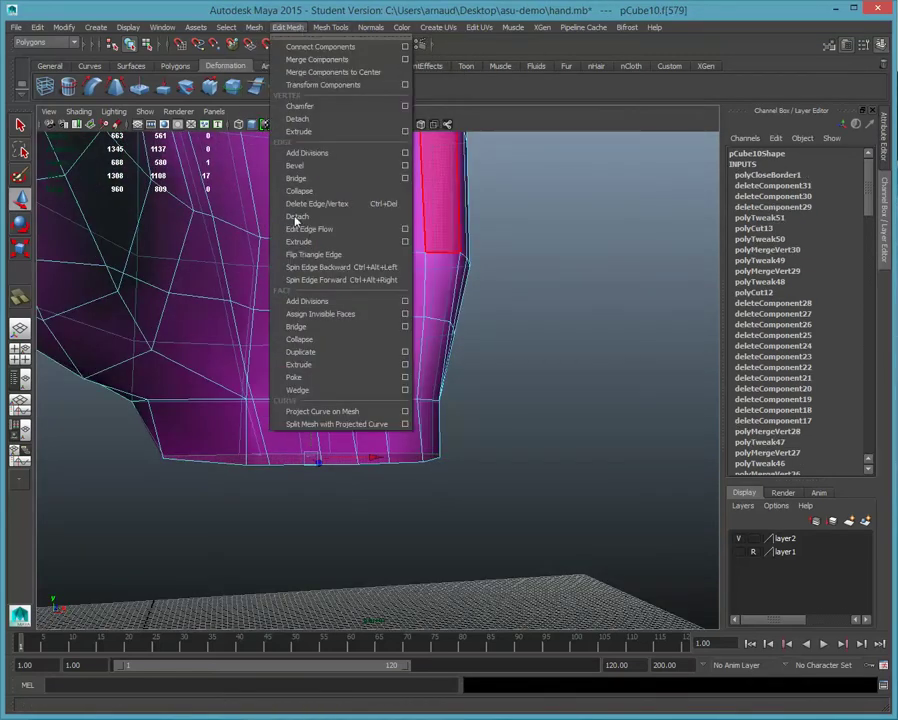
pyautogui.click(295, 377)
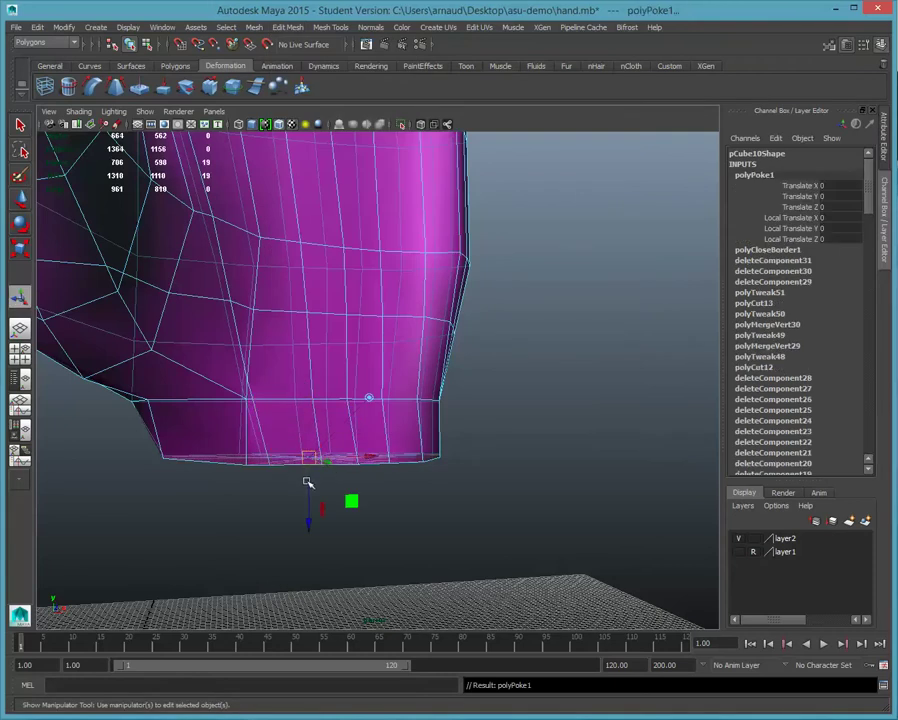
pyautogui.moveTo(309, 482); pyautogui.dragTo(291, 586)
pyautogui.scroll(-4, 514, 394)
pyautogui.click(500, 379)
pyautogui.moveTo(366, 284); pyautogui.dragTo(394, 271, button='right')
# Examine the whole hand and its pointed wrist cap from several sides.
pyautogui.keyDown('alt'); pyautogui.moveTo(394, 271); pyautogui.dragTo(364, 314); pyautogui.keyUp('alt')
pyautogui.scroll(-6, 405, 284)
pyautogui.keyDown('alt'); pyautogui.moveTo(405, 284); pyautogui.dragTo(188, 210); pyautogui.keyUp('alt')
pyautogui.scroll(5, 370, 397)
pyautogui.scroll(1, 370, 397)
pyautogui.keyDown('alt'); pyautogui.moveTo(350, 377); pyautogui.dragTo(560, 432); pyautogui.keyUp('alt')
pyautogui.keyDown('alt'); pyautogui.moveTo(254, 337); pyautogui.dragTo(272, 300); pyautogui.keyUp('alt')
pyautogui.keyDown('alt'); pyautogui.moveTo(251, 411); pyautogui.dragTo(474, 430); pyautogui.keyUp('alt')
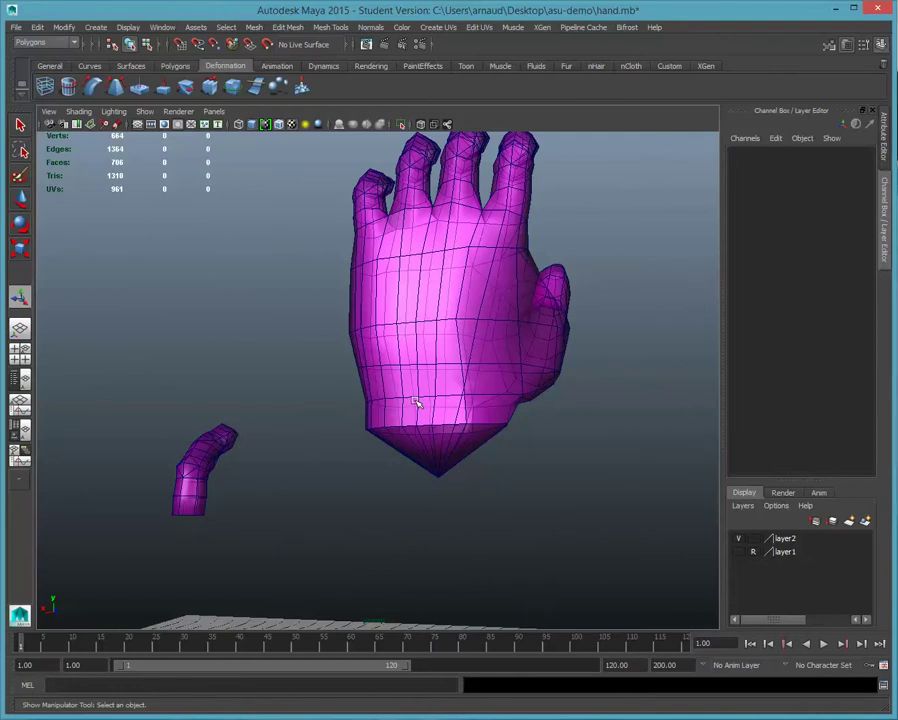
# Delete the separate finger object standing beside the hand.
pyautogui.keyDown('alt'); pyautogui.moveTo(489, 403); pyautogui.dragTo(299, 371); pyautogui.keyUp('alt')
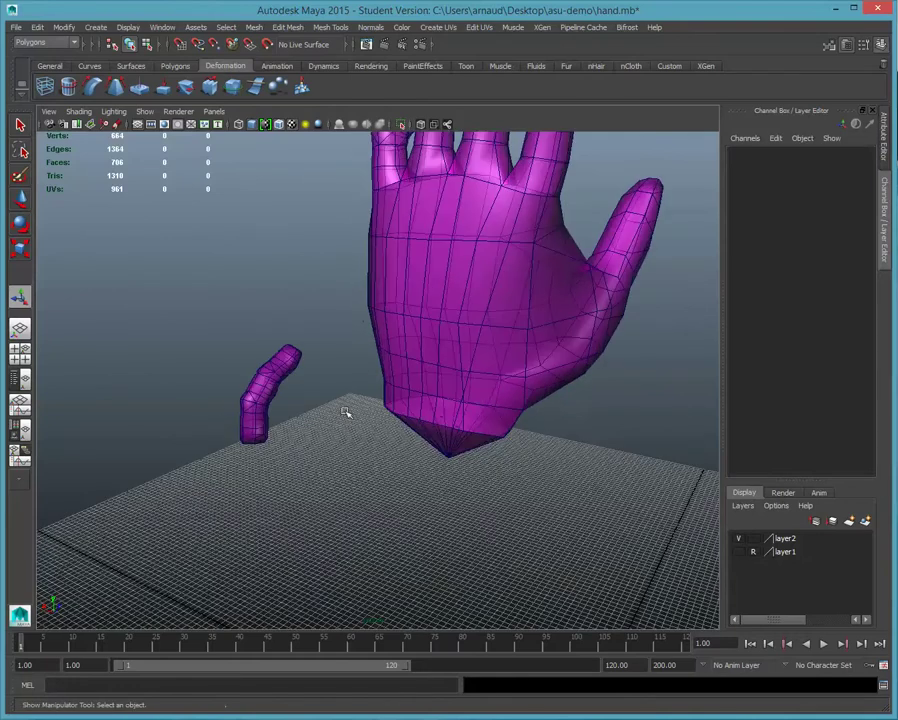
pyautogui.click(270, 365)
pyautogui.press('Delete')
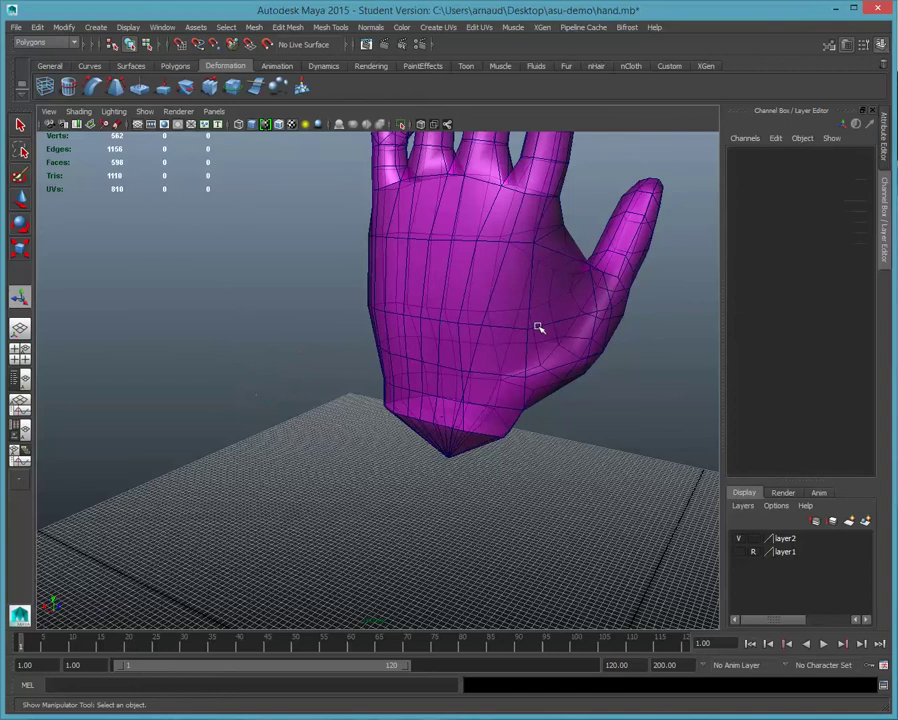
# Select the hand, apply Soften Edge to its normals and deselect it.
pyautogui.click(535, 325)
pyautogui.scroll(-4, 548, 397)
pyautogui.keyDown('alt'); pyautogui.moveTo(546, 393); pyautogui.dragTo(464, 389); pyautogui.keyUp('alt')
pyautogui.click(379, 29)
pyautogui.click(408, 156)
pyautogui.click(350, 202)
# Turn off Wireframe on Shaded in the perspective view.
pyautogui.keyDown('alt'); pyautogui.moveTo(567, 222); pyautogui.dragTo(478, 214); pyautogui.keyUp('alt')
pyautogui.click(68, 112)
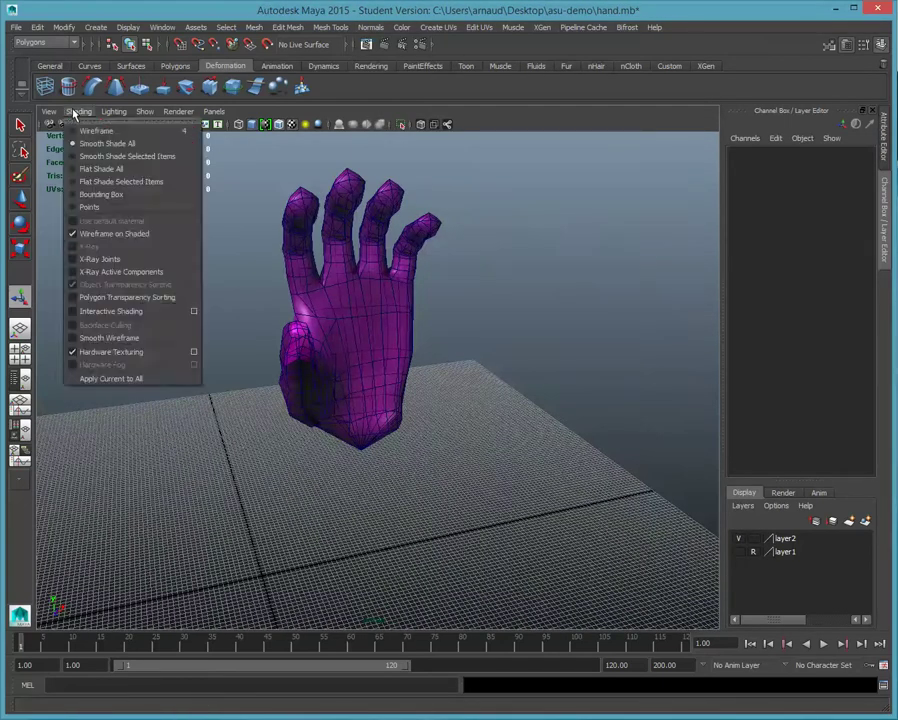
pyautogui.click(80, 232)
pyautogui.keyDown('alt'); pyautogui.moveTo(155, 217); pyautogui.dragTo(66, 303); pyautogui.keyUp('alt')
# Open the attributes of the hand's blinn1 material.
pyautogui.click(348, 356)
pyautogui.moveTo(349, 357); pyautogui.dragTo(361, 615, button='right')
pyautogui.moveTo(784, 325); pyautogui.dragTo(655, 317)
# Deselect the hand and examine its shaded surface without the wireframe from several angles.
pyautogui.click(222, 288)
pyautogui.keyDown('alt'); pyautogui.moveTo(222, 288); pyautogui.dragTo(441, 293); pyautogui.keyUp('alt')
pyautogui.scroll(5, 454, 307)
pyautogui.keyDown('alt'); pyautogui.moveTo(340, 280); pyautogui.dragTo(96, 272); pyautogui.keyUp('alt')
pyautogui.scroll(-5, 153, 252)
pyautogui.keyDown('alt'); pyautogui.moveTo(153, 252); pyautogui.dragTo(195, 279); pyautogui.keyUp('alt')
pyautogui.scroll(5, 230, 356)
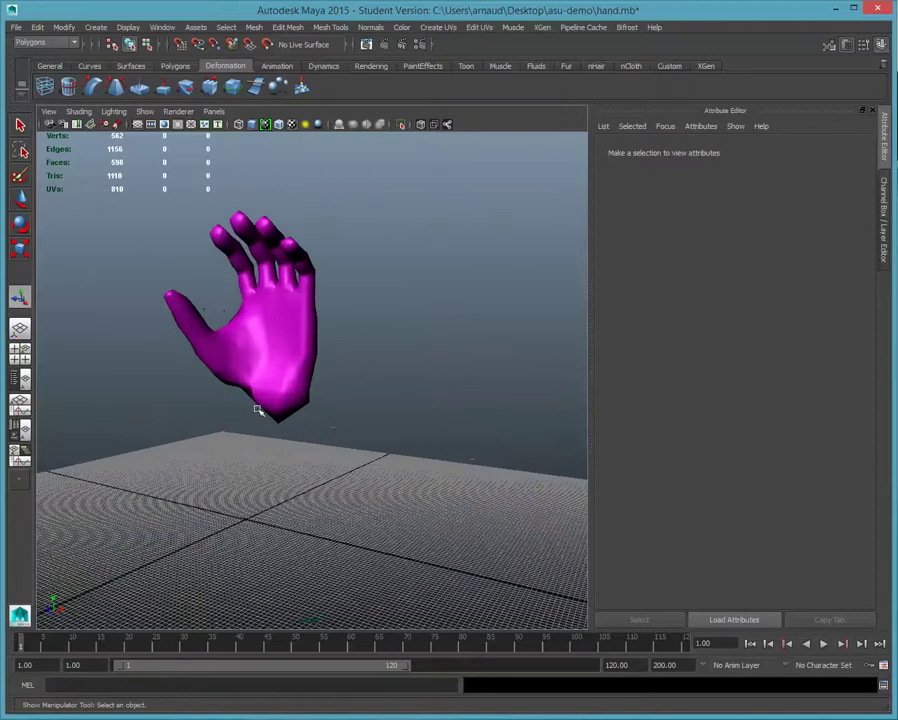
# Select the hand and sculpt the palm near the thumb base with a short stroke of the Sculpt Geometry Tool.
pyautogui.click(262, 376)
pyautogui.keyDown('alt'); pyautogui.moveTo(262, 376); pyautogui.dragTo(290, 373); pyautogui.keyUp('alt')
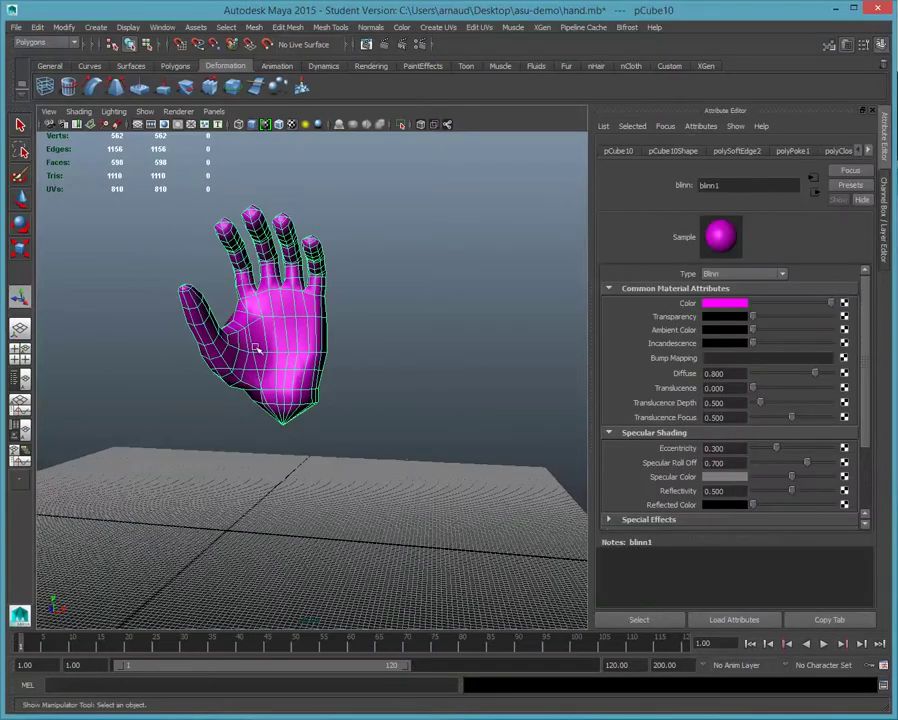
pyautogui.click(287, 30)
pyautogui.moveTo(350, 27)
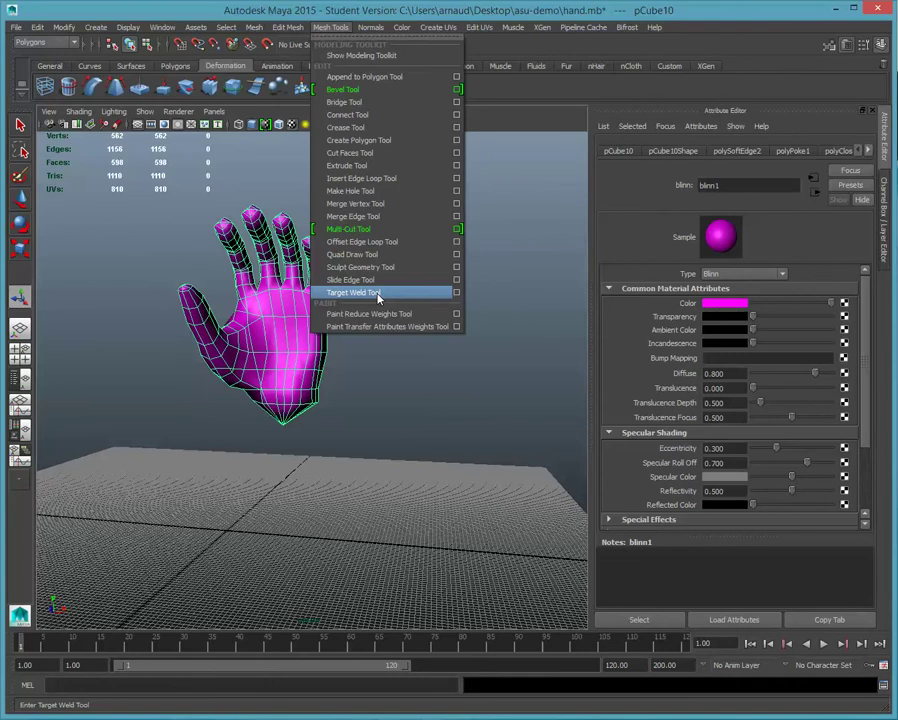
pyautogui.click(379, 267)
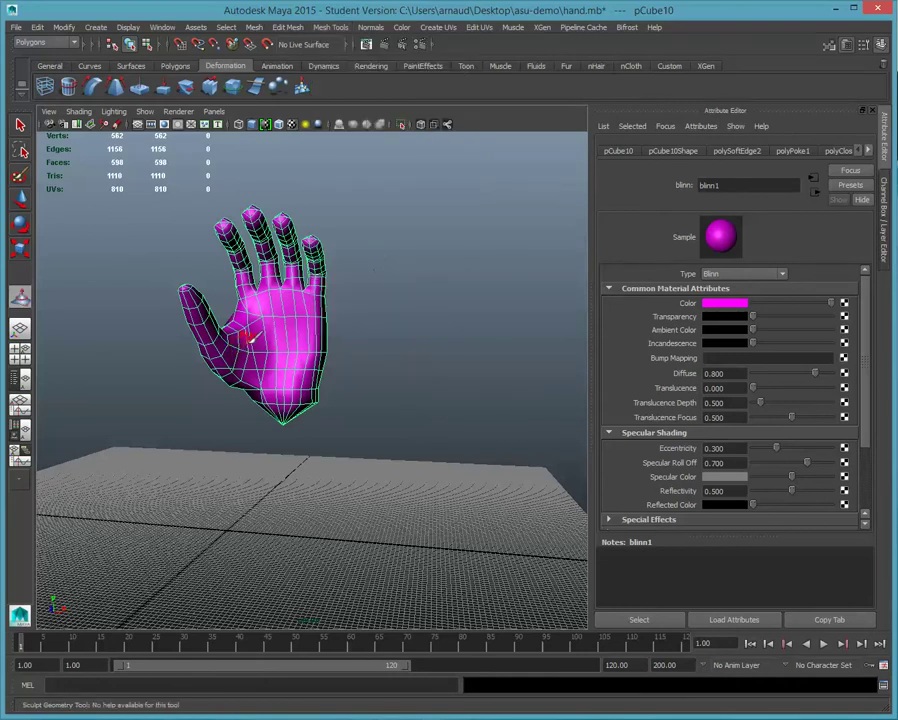
pyautogui.doubleClick(19, 298)
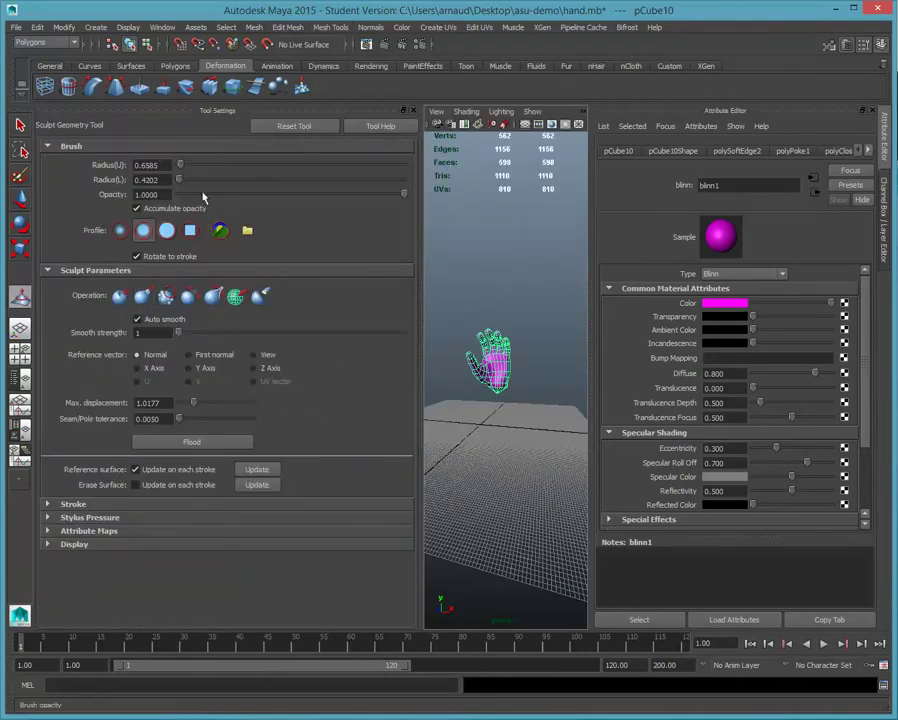
pyautogui.click(414, 112)
pyautogui.scroll(5, 435, 316)
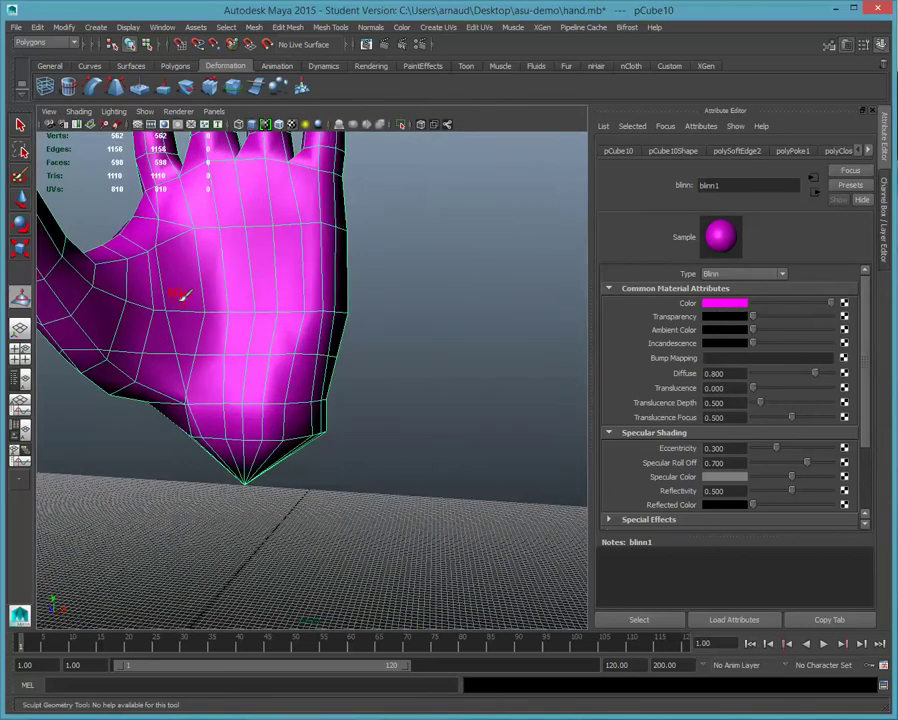
pyautogui.moveTo(149, 321)
pyautogui.mouseDown()
pyautogui.moveTo(173, 305)
pyautogui.moveTo(169, 276)
pyautogui.moveTo(158, 330)
pyautogui.mouseUp()
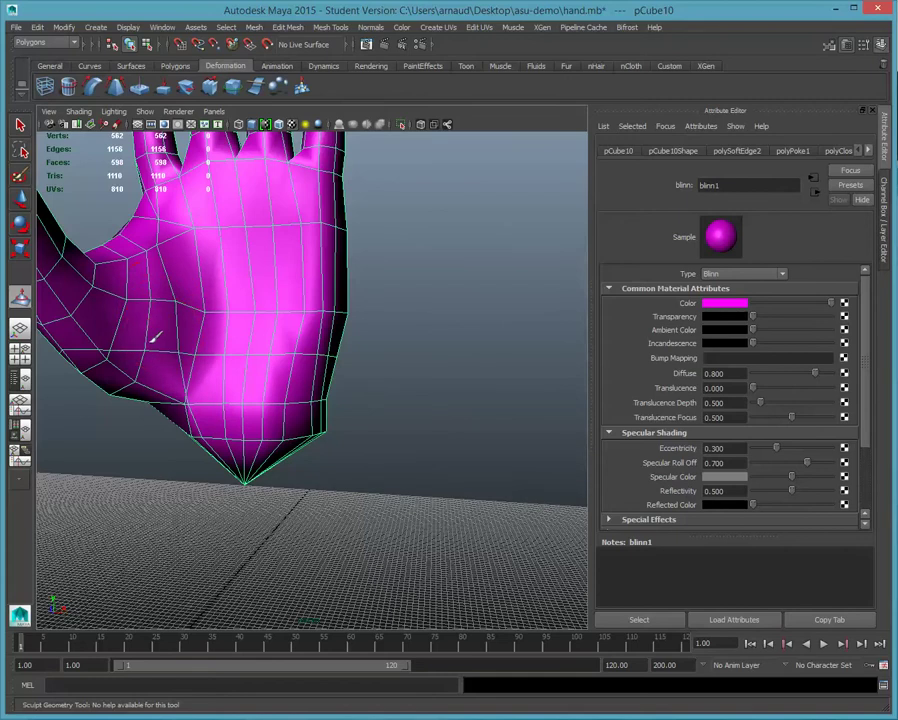
pyautogui.scroll(-4, 150, 345)
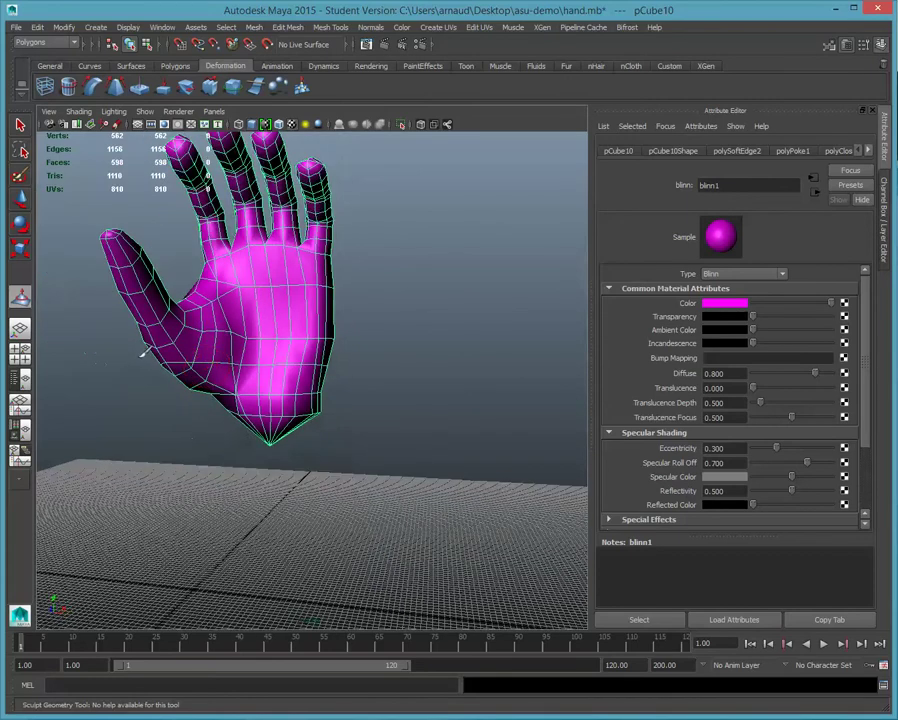
# Set the Sculpt Geometry Tool's operation to Smooth.
pyautogui.keyDown('alt'); pyautogui.moveTo(143, 354); pyautogui.dragTo(184, 338); pyautogui.keyUp('alt')
pyautogui.keyDown('alt'); pyautogui.moveTo(236, 318); pyautogui.dragTo(212, 308); pyautogui.keyUp('alt')
pyautogui.keyDown('alt'); pyautogui.moveTo(226, 371); pyautogui.dragTo(372, 375); pyautogui.keyUp('alt')
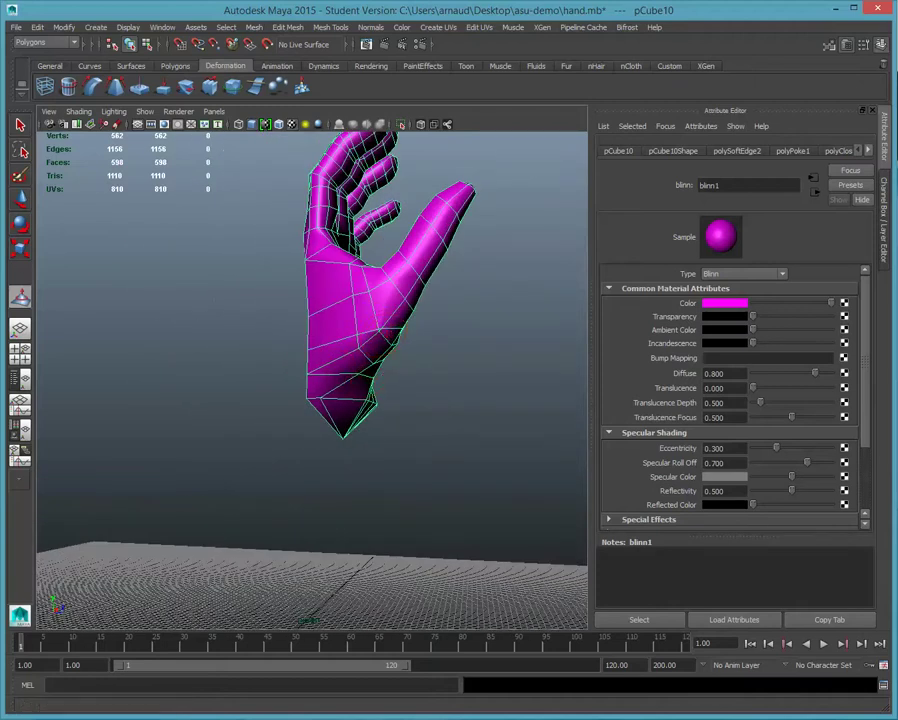
pyautogui.doubleClick(25, 298)
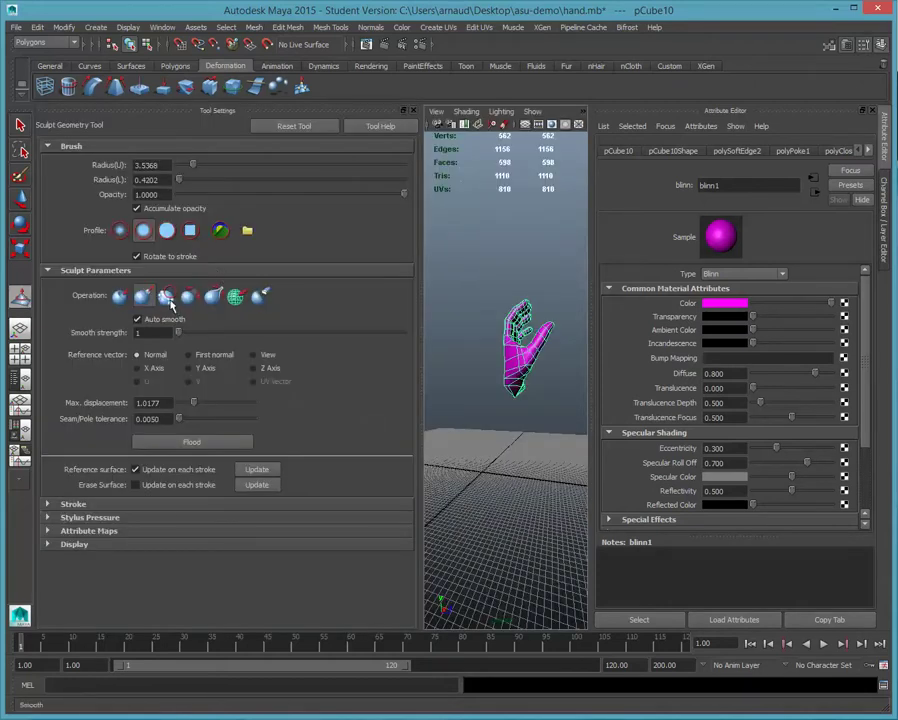
pyautogui.click(168, 299)
pyautogui.click(414, 111)
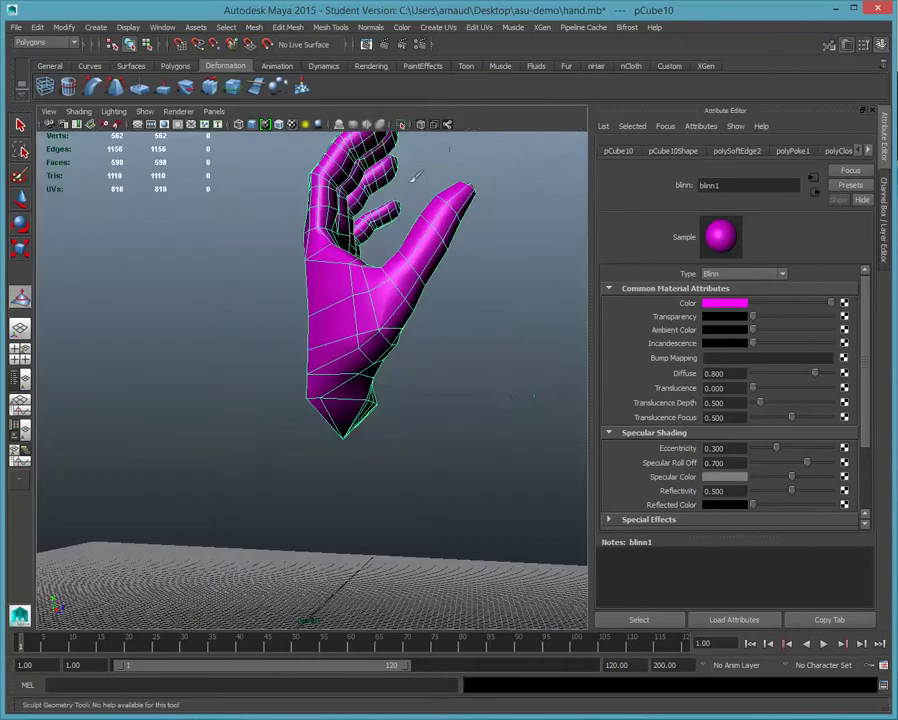
# Examine the palm, wrist and back of the hand from several angles.
pyautogui.scroll(3, 324, 303)
pyautogui.keyDown('alt'); pyautogui.moveTo(324, 303); pyautogui.dragTo(375, 355); pyautogui.keyUp('alt')
pyautogui.scroll(-4, 420, 337)
pyautogui.moveTo(435, 370)
pyautogui.keyDown('alt'); pyautogui.mouseDown()
pyautogui.moveTo(410, 352)
pyautogui.moveTo(263, 369)
pyautogui.moveTo(204, 330)
pyautogui.mouseUp(); pyautogui.keyUp('alt')
pyautogui.keyDown('alt'); pyautogui.moveTo(338, 304); pyautogui.dragTo(198, 313); pyautogui.keyUp('alt')
pyautogui.keyDown('alt'); pyautogui.moveTo(265, 345); pyautogui.dragTo(325, 338); pyautogui.keyUp('alt')
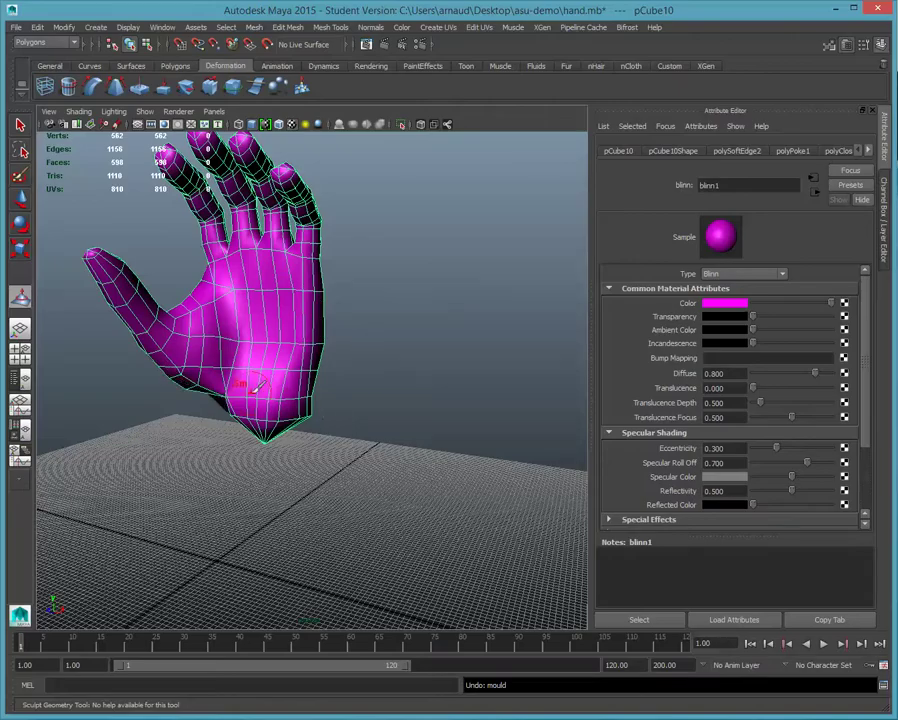
pyautogui.keyDown('alt'); pyautogui.moveTo(257, 385); pyautogui.dragTo(108, 304); pyautogui.keyUp('alt')
pyautogui.scroll(10, 259, 311)
pyautogui.keyDown('alt'); pyautogui.moveTo(284, 342); pyautogui.dragTo(322, 533, button='middle'); pyautogui.keyUp('alt')
pyautogui.moveTo(299, 455)
pyautogui.keyDown('alt'); pyautogui.mouseDown()
pyautogui.moveTo(213, 312)
pyautogui.moveTo(282, 262)
pyautogui.moveTo(168, 266)
pyautogui.moveTo(272, 287)
pyautogui.moveTo(347, 283)
pyautogui.moveTo(319, 313)
pyautogui.moveTo(395, 293)
pyautogui.moveTo(472, 302)
pyautogui.moveTo(205, 290)
pyautogui.moveTo(206, 238)
pyautogui.mouseUp(); pyautogui.keyUp('alt')
pyautogui.scroll(-3, 206, 288)
# Activate the Move Tool, switch the hand to vertex mode and select a vertex on the back of the hand near the thumb base.
pyautogui.click(19, 201)
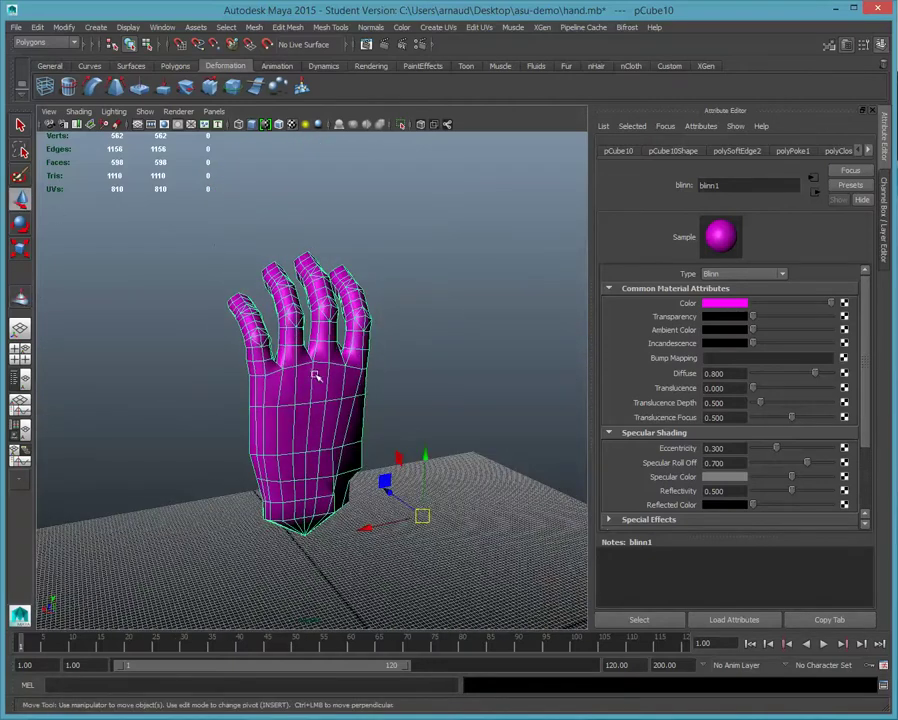
pyautogui.keyDown('alt'); pyautogui.moveTo(403, 421); pyautogui.dragTo(316, 442); pyautogui.keyUp('alt')
pyautogui.scroll(-4, 214, 377)
pyautogui.scroll(3, 326, 452)
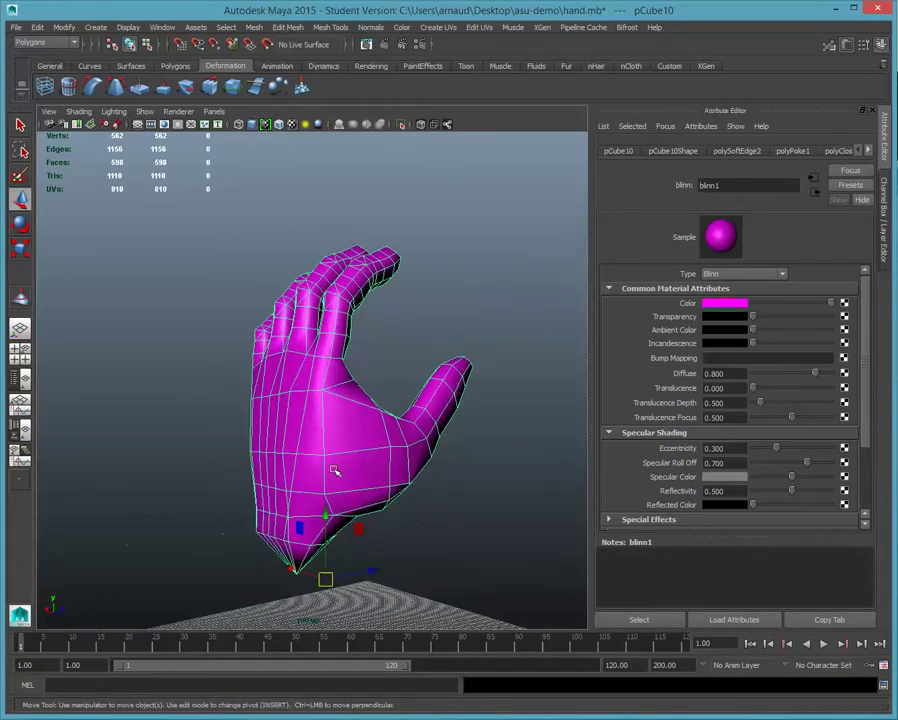
pyautogui.moveTo(340, 466); pyautogui.dragTo(335, 465, button='right')
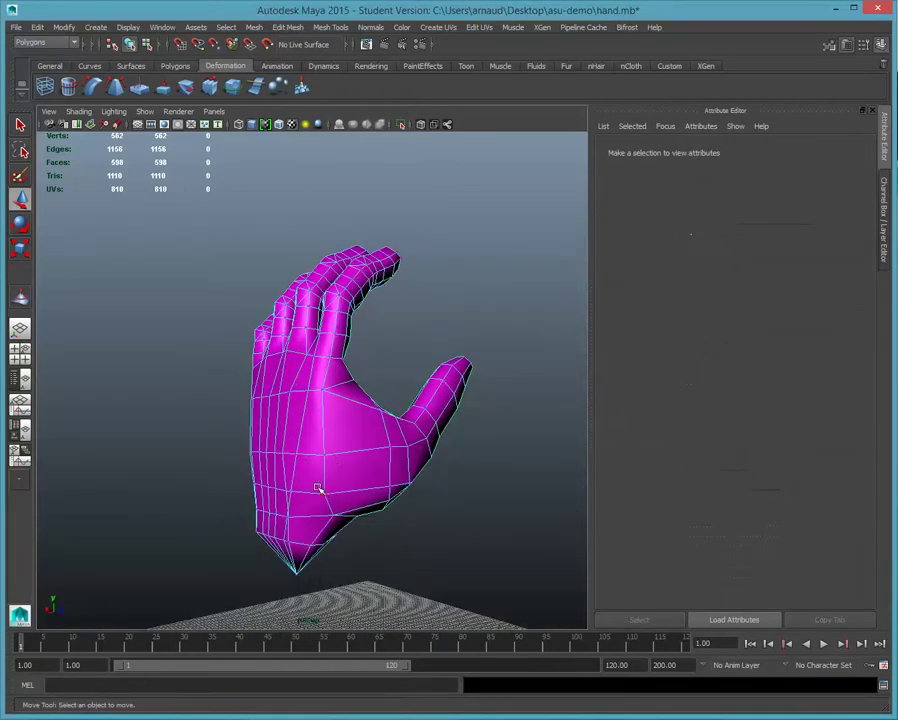
pyautogui.click(320, 486)
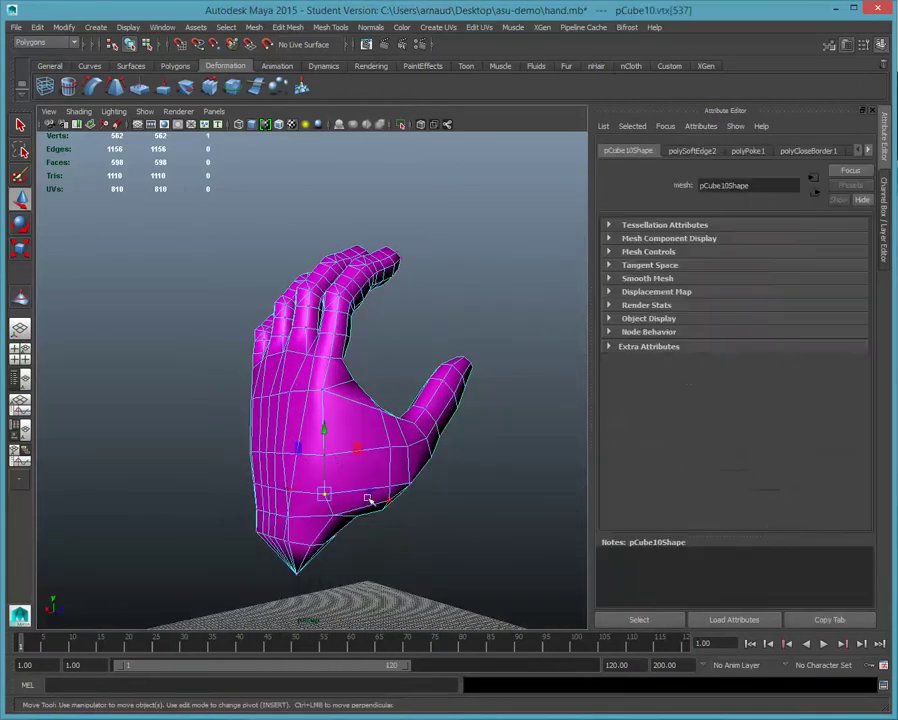
pyautogui.keyDown('alt'); pyautogui.moveTo(320, 486); pyautogui.dragTo(360, 465); pyautogui.keyUp('alt')
pyautogui.scroll(5, 361, 459)
pyautogui.keyDown('alt'); pyautogui.moveTo(327, 474); pyautogui.dragTo(248, 219, button='middle'); pyautogui.keyUp('alt')
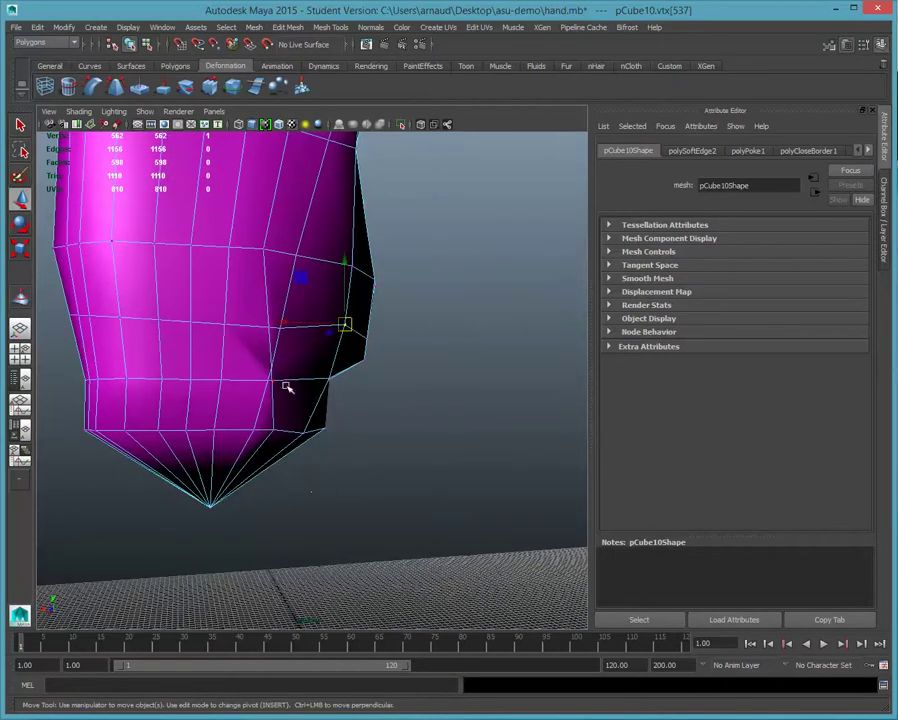
# Try to shift individual vertices along the wrist's edge loops on the thumb side, and undo the moves.
pyautogui.click(266, 436)
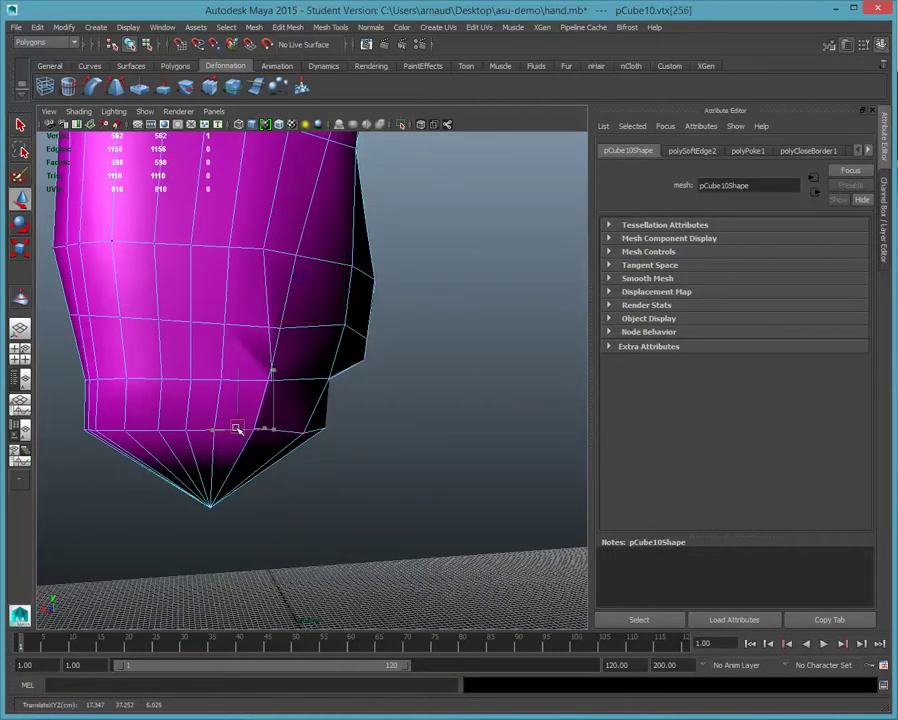
pyautogui.hotkey('ctrl', 'z')
pyautogui.click(369, 503)
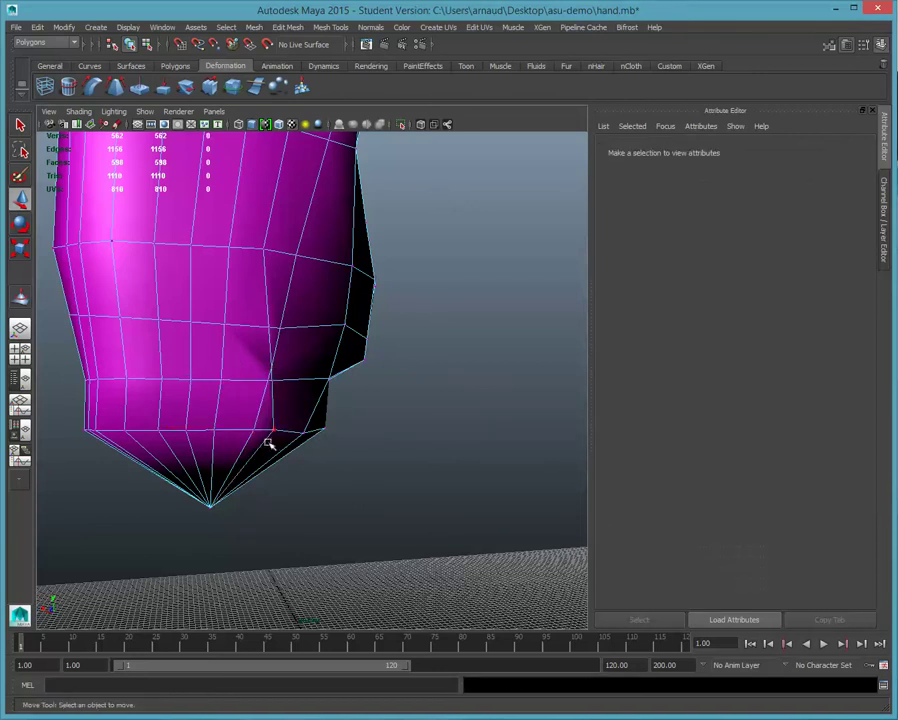
pyautogui.click(254, 430)
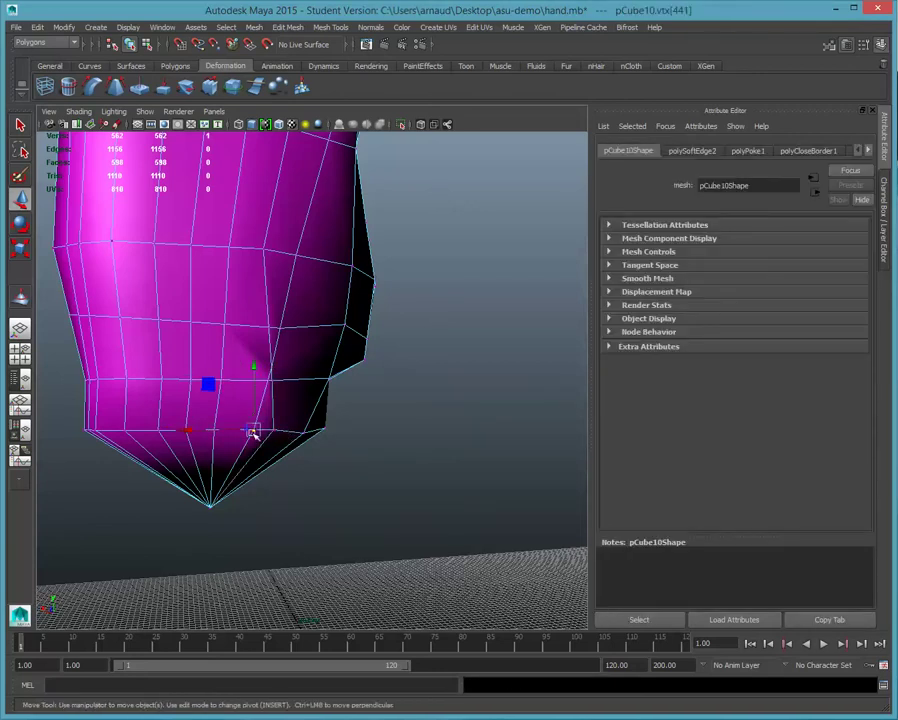
pyautogui.moveTo(254, 430)
pyautogui.mouseDown()
pyautogui.moveTo(287, 431)
pyautogui.moveTo(240, 429)
pyautogui.moveTo(256, 431)
pyautogui.mouseUp()
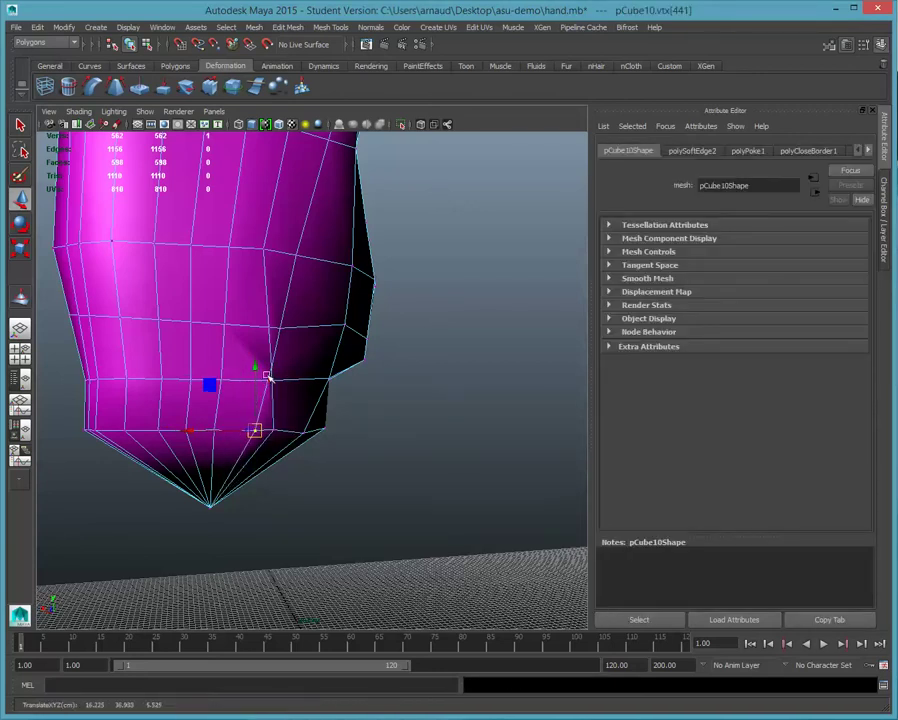
pyautogui.click(268, 379)
pyautogui.moveTo(269, 381); pyautogui.dragTo(250, 381)
pyautogui.hotkey('ctrl', 'z')
pyautogui.hotkey('ctrl', 'z')
pyautogui.hotkey('ctrl', 'z')
pyautogui.hotkey('ctrl', 'z')
pyautogui.hotkey('ctrl', 'z')
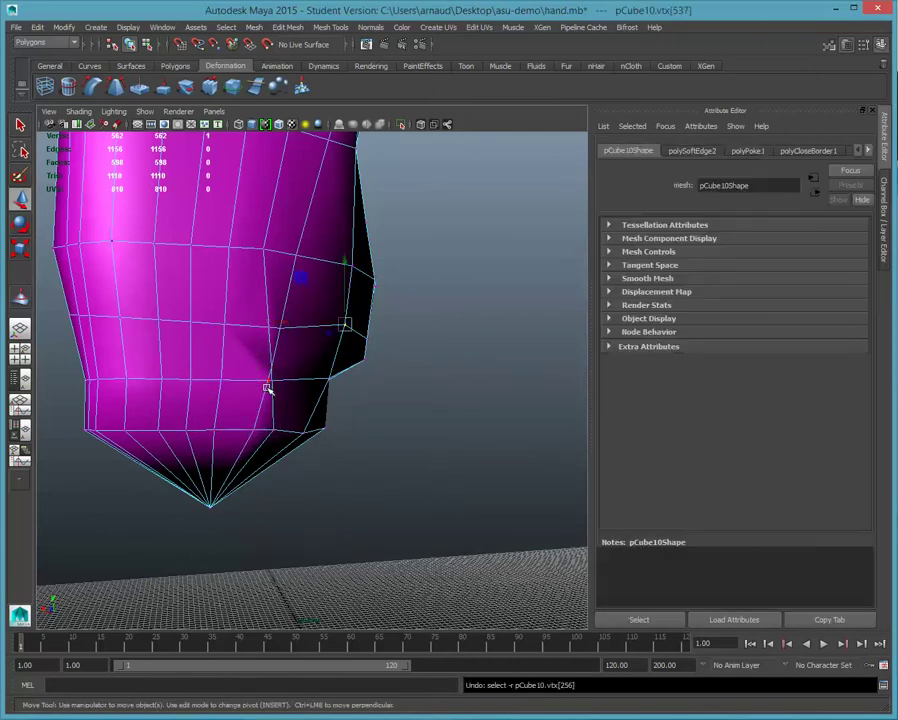
# Return the hand to object mode and deselect it to show its plain shaded surface.
pyautogui.scroll(-8, 378, 380)
pyautogui.keyDown('alt'); pyautogui.moveTo(198, 347); pyautogui.dragTo(360, 335); pyautogui.keyUp('alt')
pyautogui.moveTo(357, 327); pyautogui.dragTo(401, 300, button='right')
pyautogui.click(349, 329)
pyautogui.scroll(-6, 414, 332)
pyautogui.keyDown('alt'); pyautogui.moveTo(414, 350); pyautogui.dragTo(300, 341); pyautogui.keyUp('alt')
pyautogui.click(408, 338)
pyautogui.scroll(5, 299, 341)
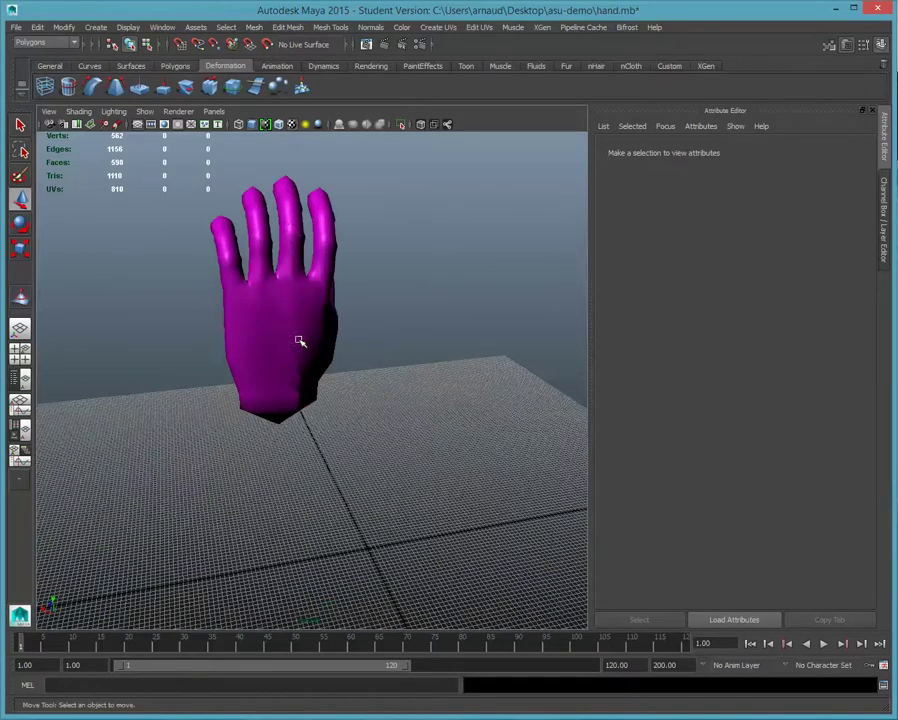
# Switch the hand to face mode and select the faces of the little, ring and middle fingers.
pyautogui.click(293, 229)
pyautogui.moveTo(222, 225); pyautogui.dragTo(221, 258, button='right')
pyautogui.click(294, 278)
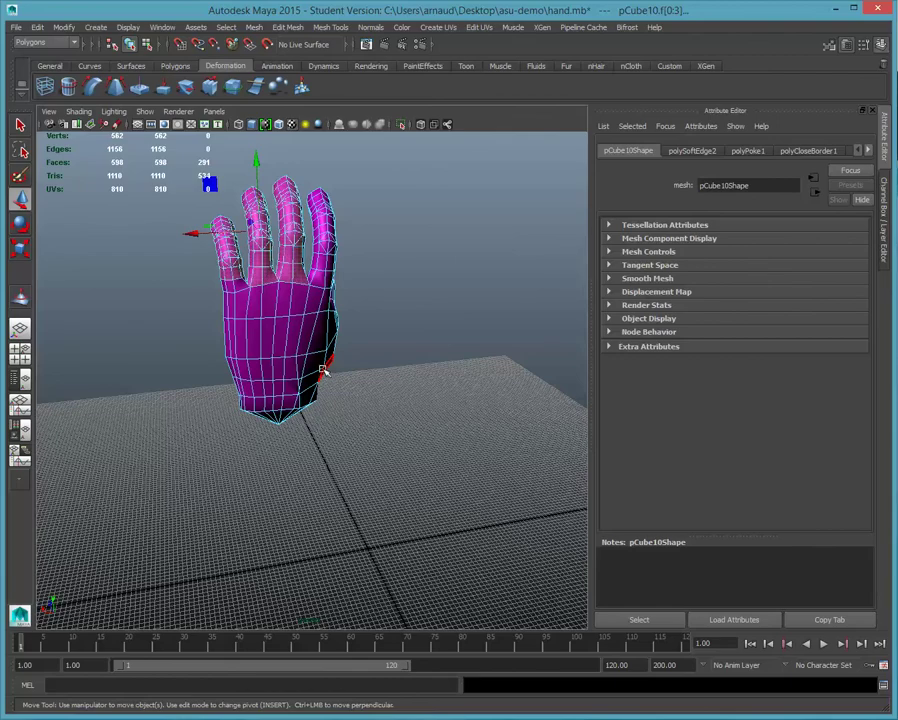
pyautogui.keyDown('alt'); pyautogui.moveTo(373, 347); pyautogui.dragTo(0, 336); pyautogui.keyUp('alt')
pyautogui.keyDown('alt'); pyautogui.moveTo(257, 335); pyautogui.dragTo(200, 335); pyautogui.keyUp('alt')
pyautogui.keyDown('alt'); pyautogui.moveTo(200, 335); pyautogui.dragTo(232, 361, button='right'); pyautogui.keyUp('alt')
pyautogui.keyDown('alt'); pyautogui.moveTo(232, 361); pyautogui.dragTo(306, 361); pyautogui.keyUp('alt')
pyautogui.scroll(-6, 200, 369)
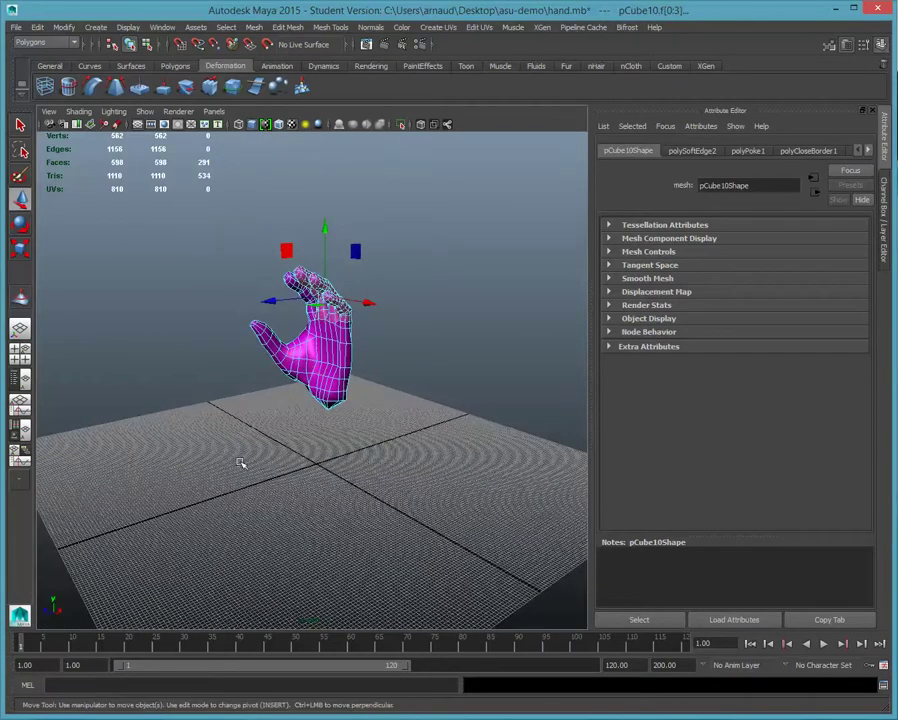